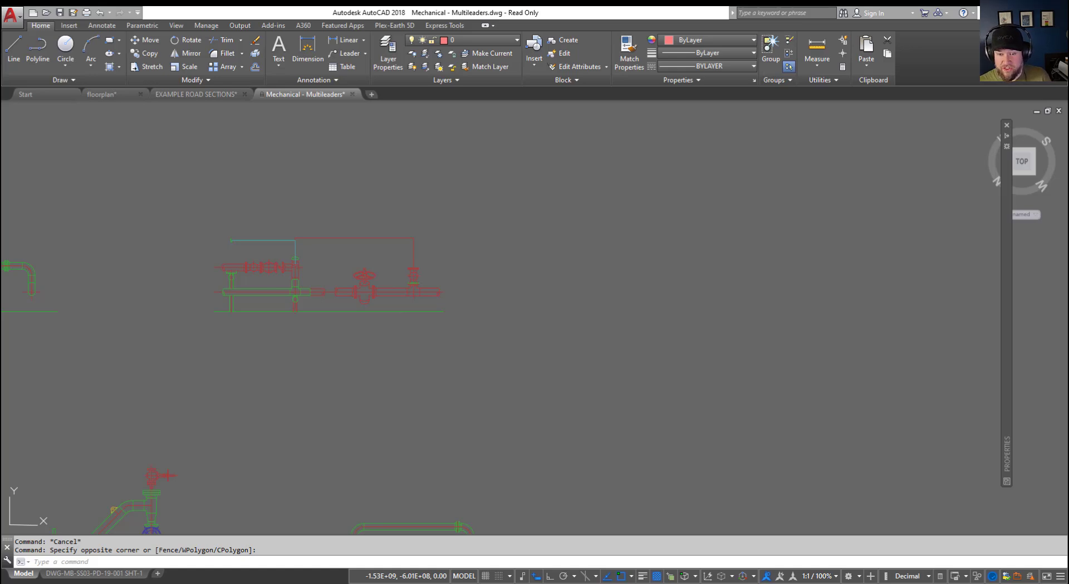
# - Draw a four-corner wipeout around the red valve and its pipe run to hide them
pyautogui.press('Escape')
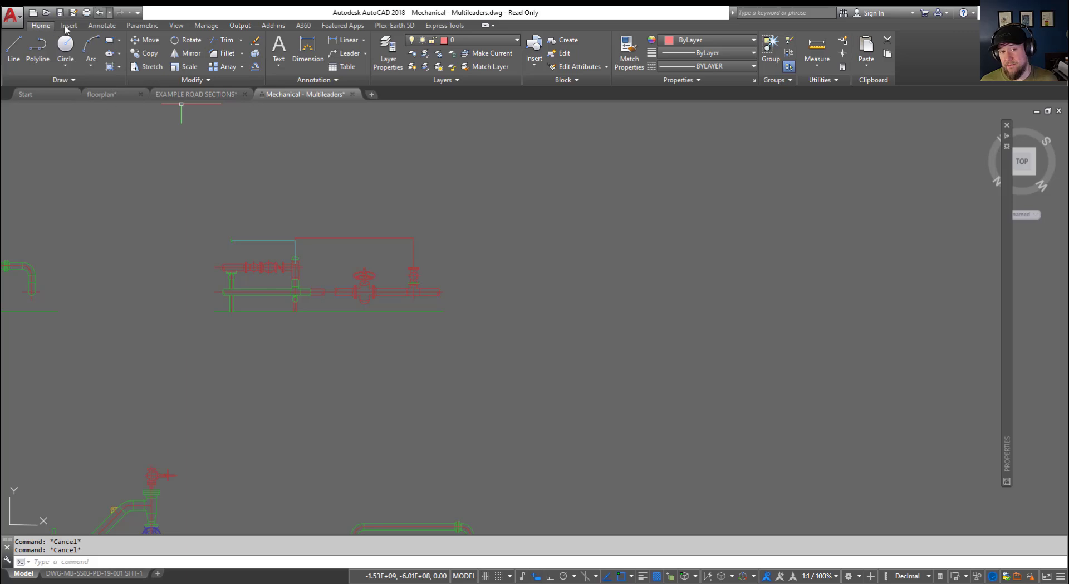
pyautogui.click(71, 80)
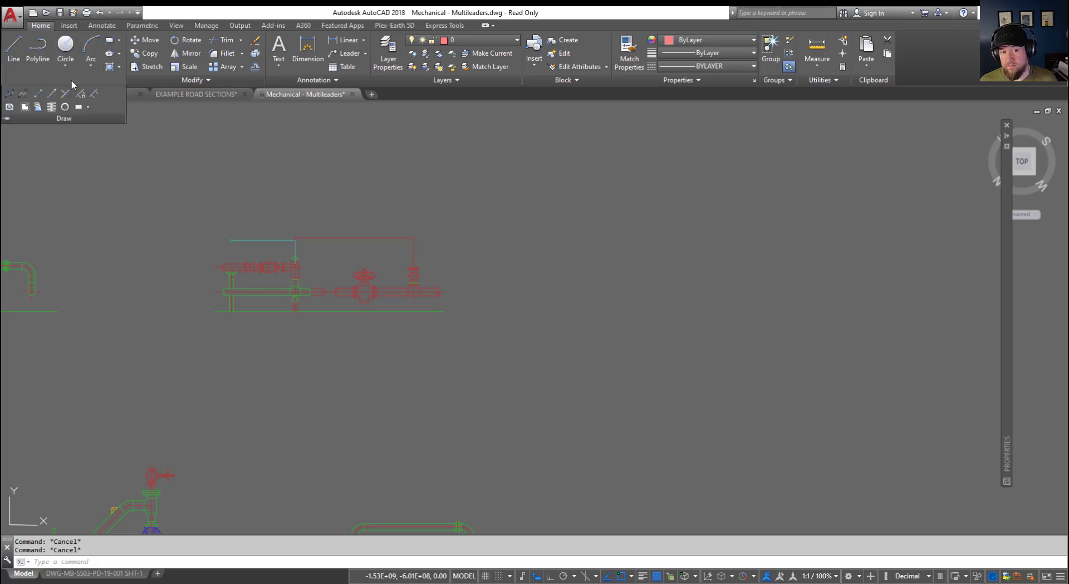
pyautogui.click(24, 107)
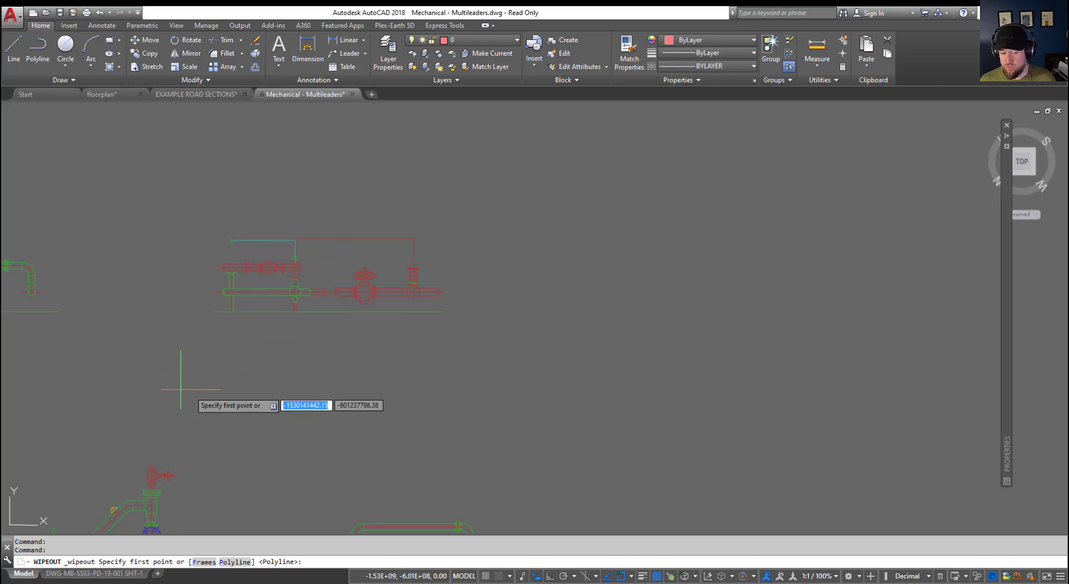
pyautogui.click(194, 223)
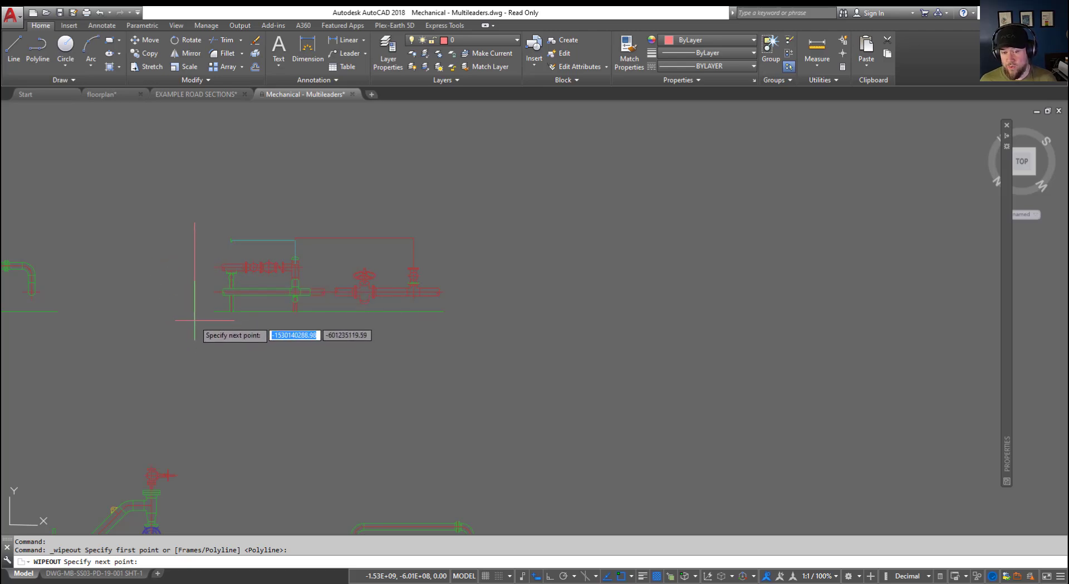
pyautogui.click(194, 321)
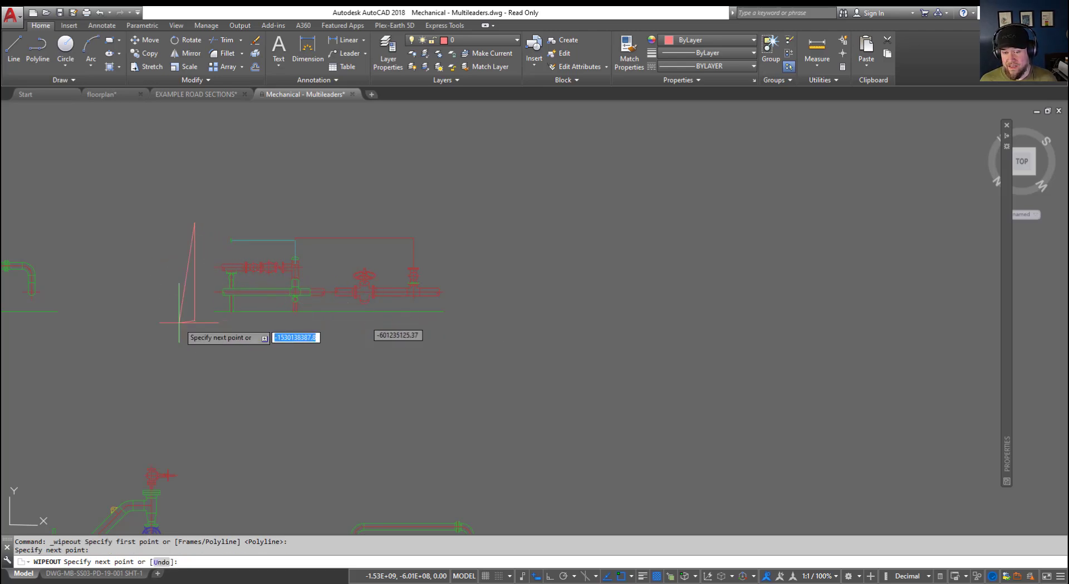
pyautogui.click(461, 318)
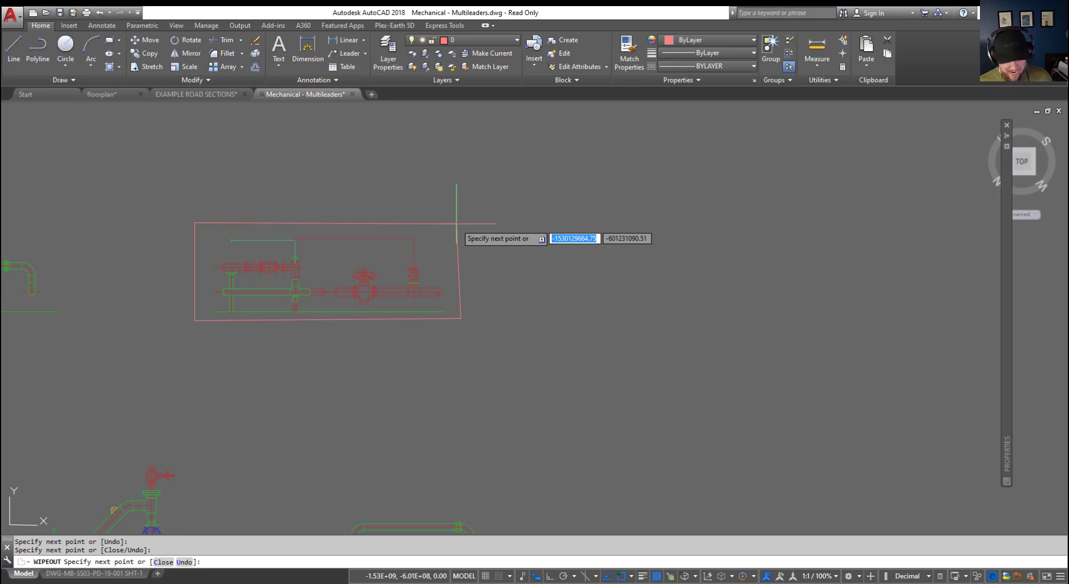
pyautogui.click(455, 223)
pyautogui.press('Return')
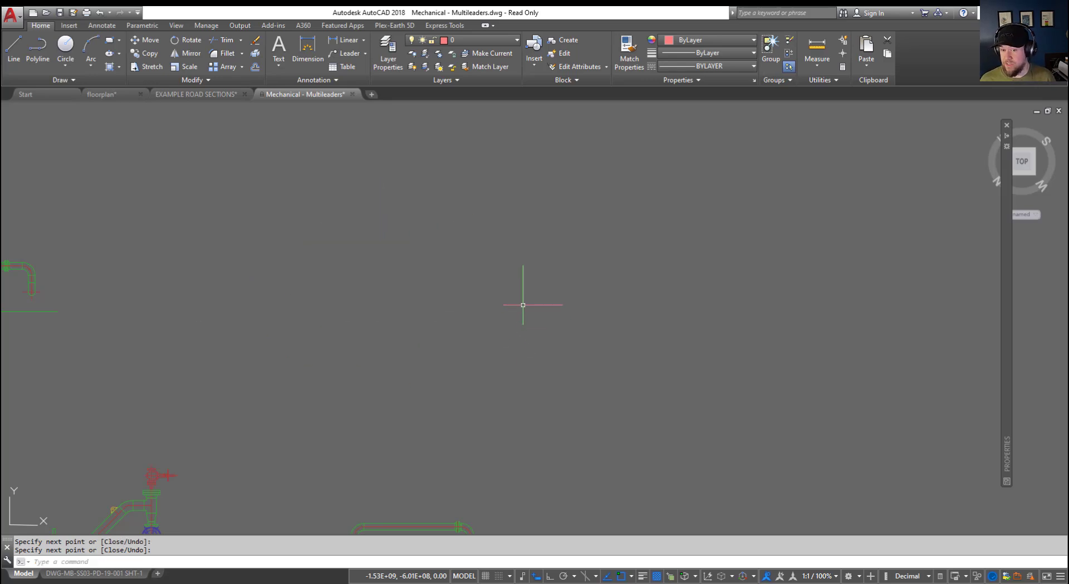
# - Use the WIPEOUT Frames option to set frames to 'Display but not plot', then select the frame
pyautogui.click(517, 356)
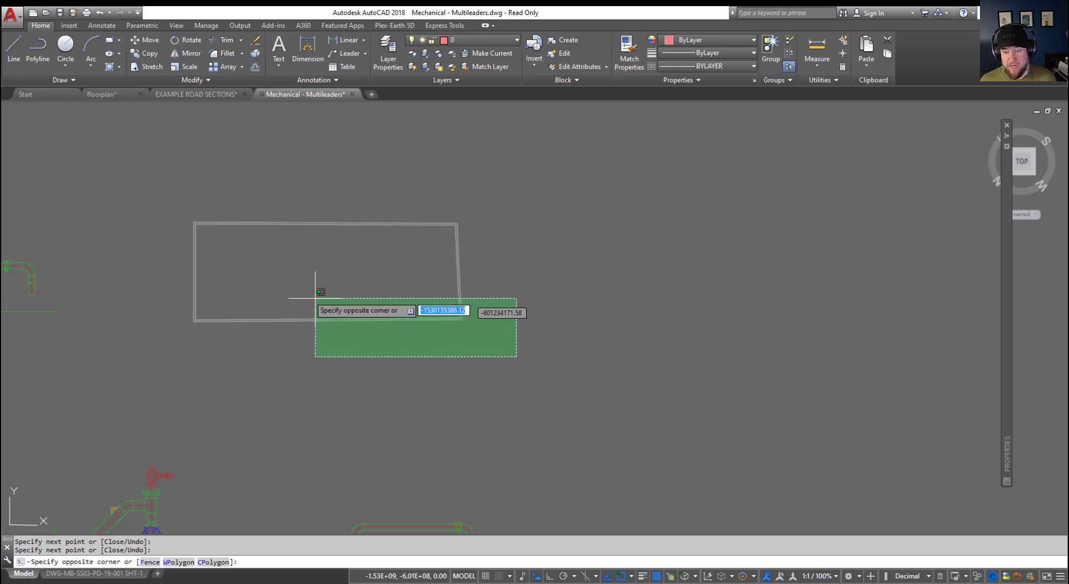
pyautogui.click(260, 295)
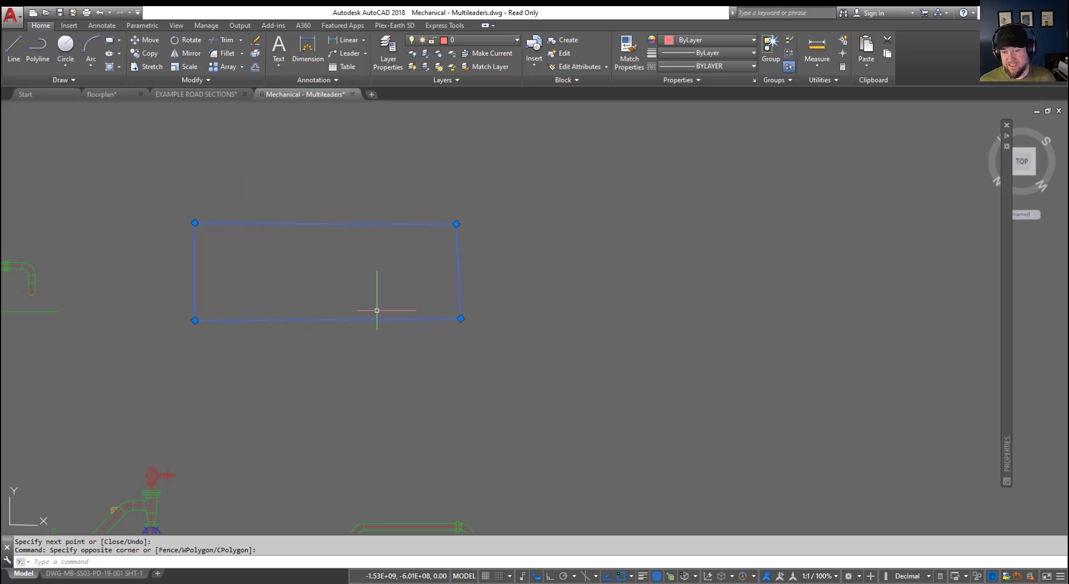
pyautogui.press('Escape')
pyautogui.press('Escape')
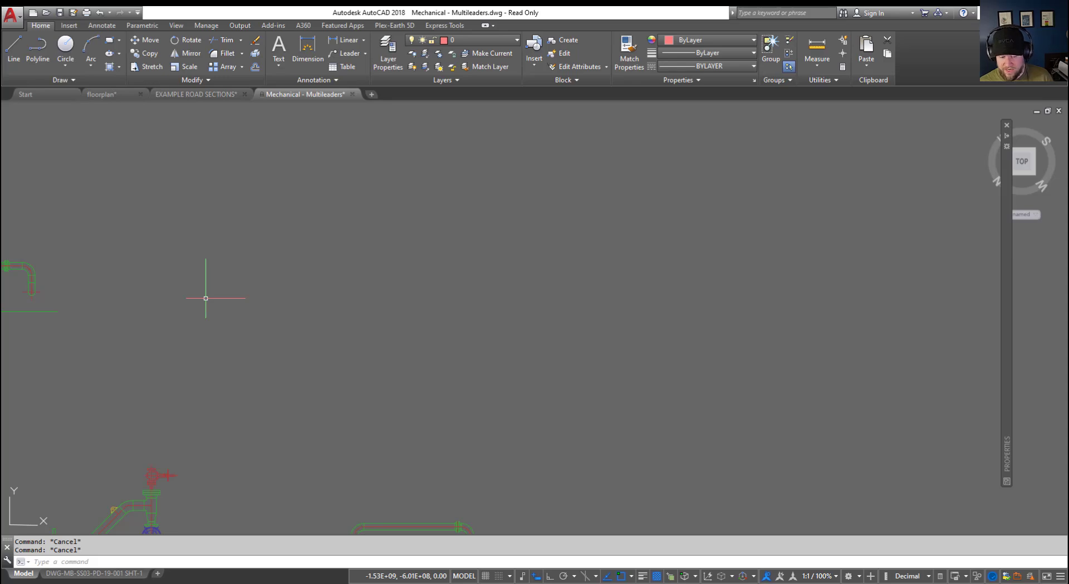
pyautogui.write('wipeout')
pyautogui.press('Return')
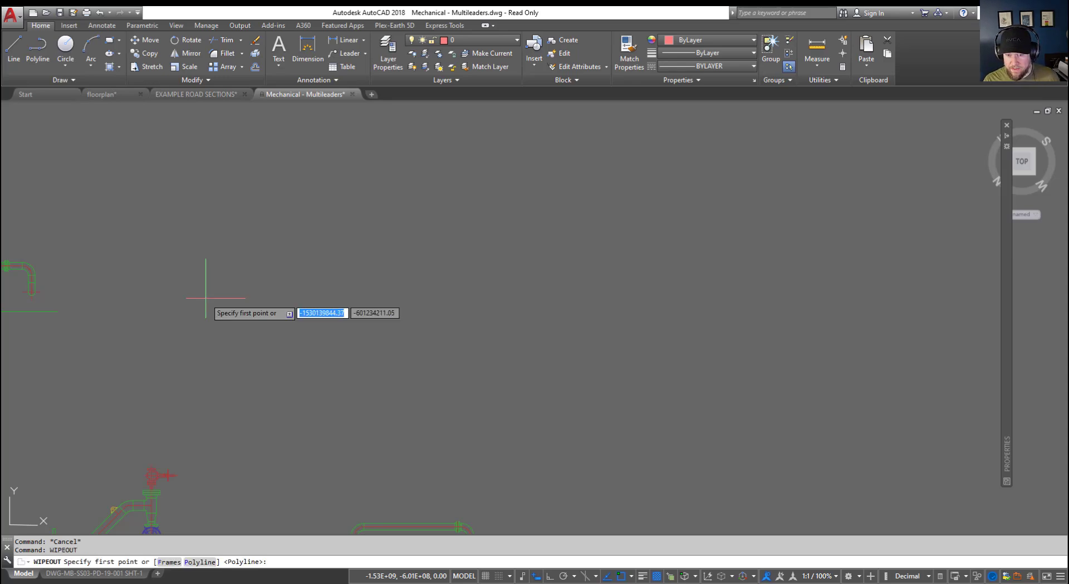
pyautogui.click(165, 563)
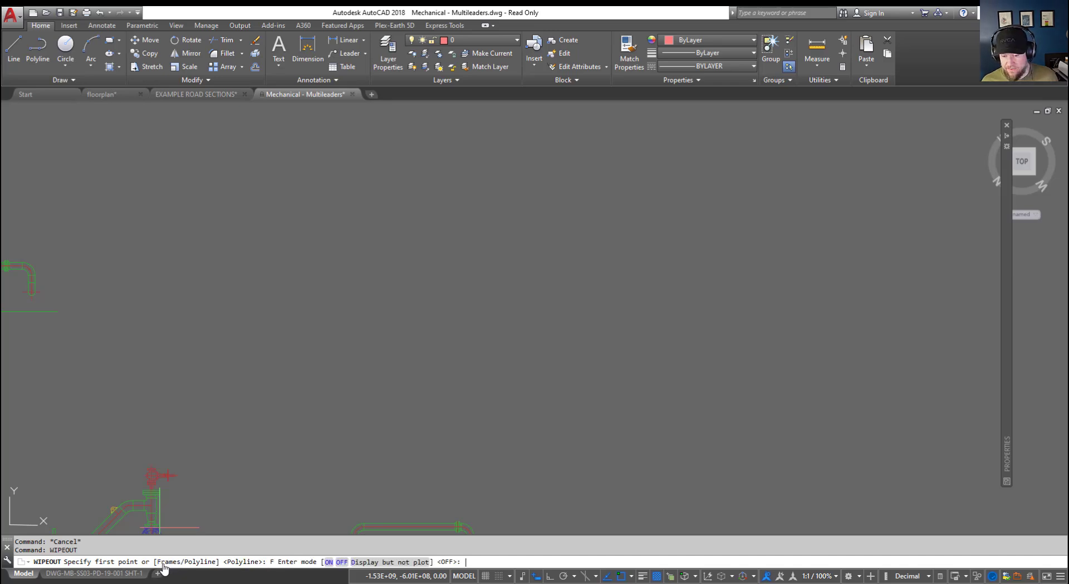
pyautogui.click(370, 564)
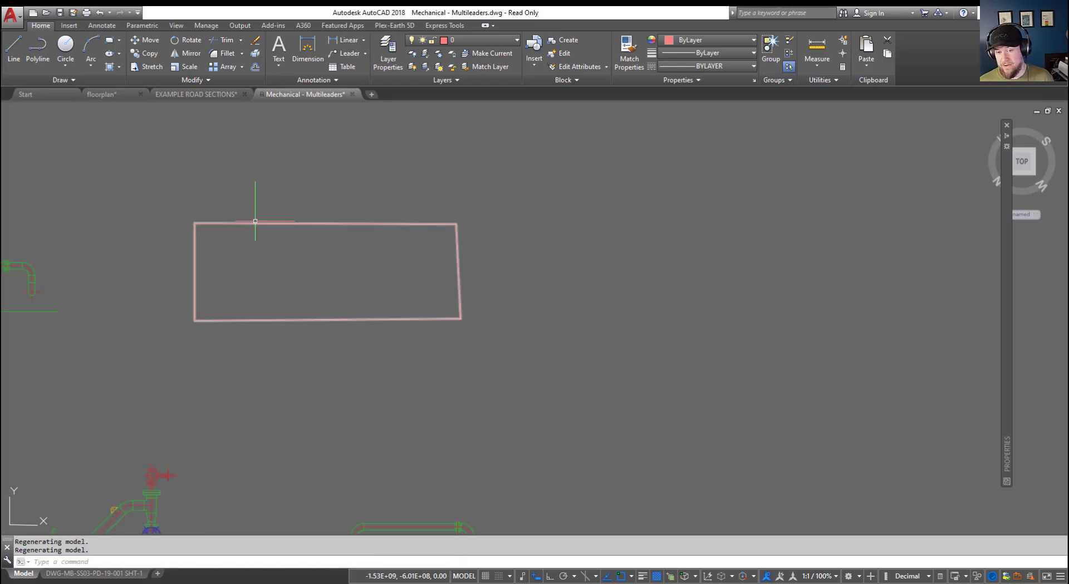
pyautogui.click(252, 223)
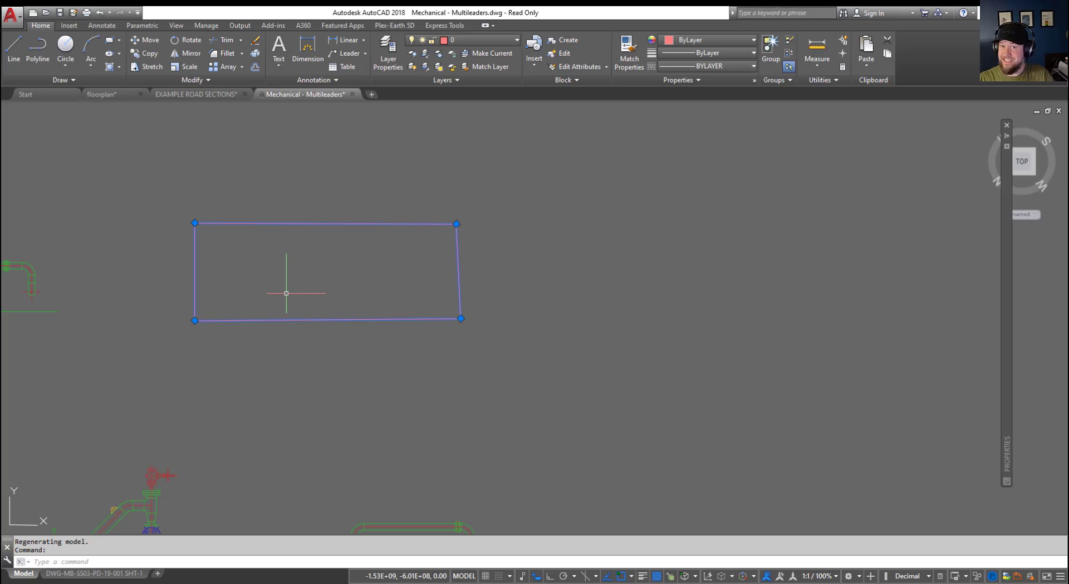
pyautogui.press('Escape')
pyautogui.press('Escape')
pyautogui.scroll(-4, 246, 269)
pyautogui.moveTo(203, 300); pyautogui.dragTo(311, 212, button='middle')
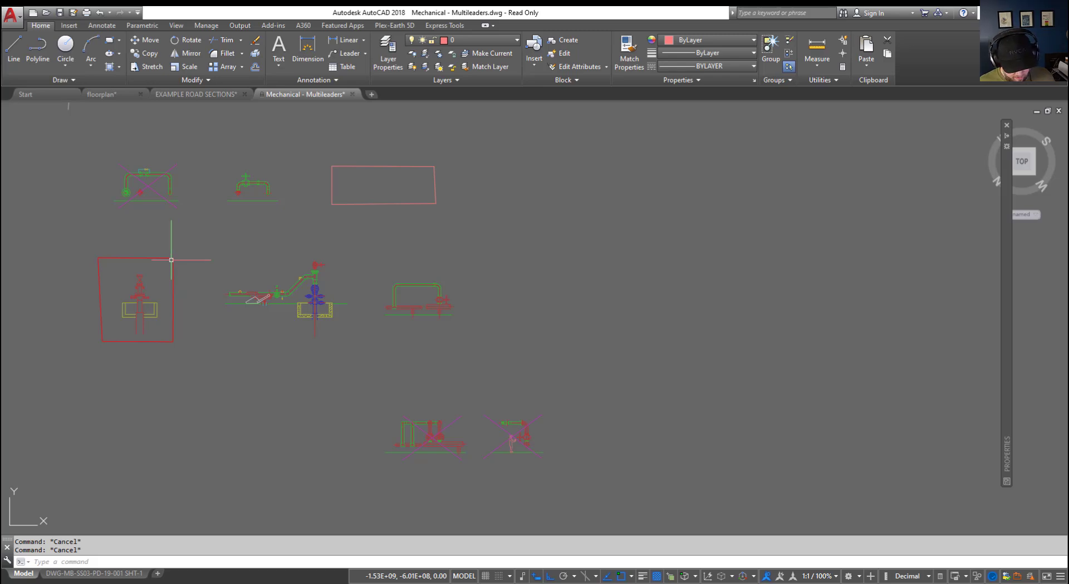
# - Draw a closed four-sided polyline (PL, ortho on) around the wellhead valve assembly
pyautogui.write('PL')
pyautogui.press('Return')
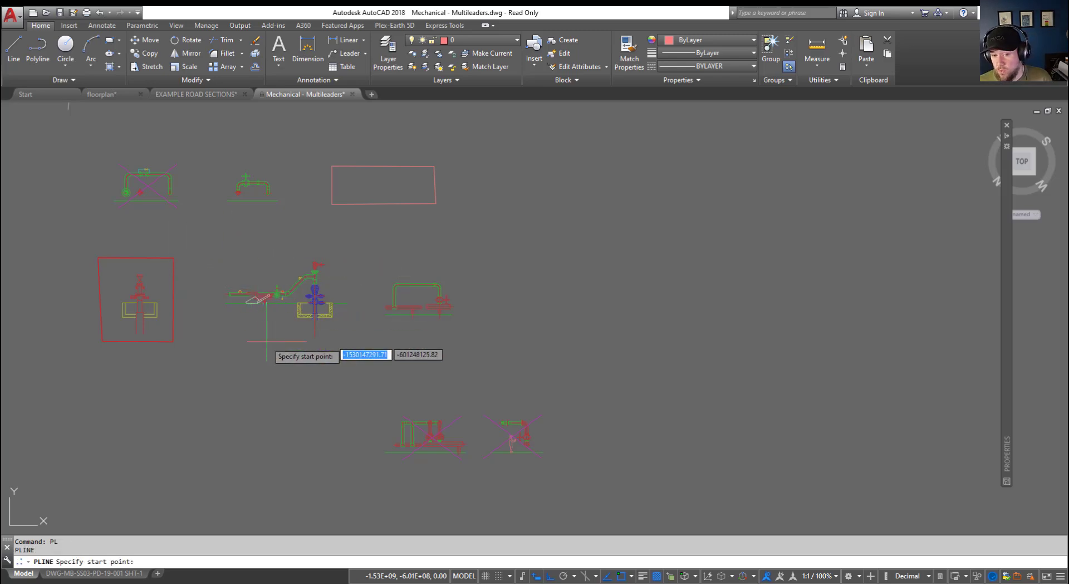
pyautogui.moveTo(398, 390); pyautogui.dragTo(375, 339, button='middle')
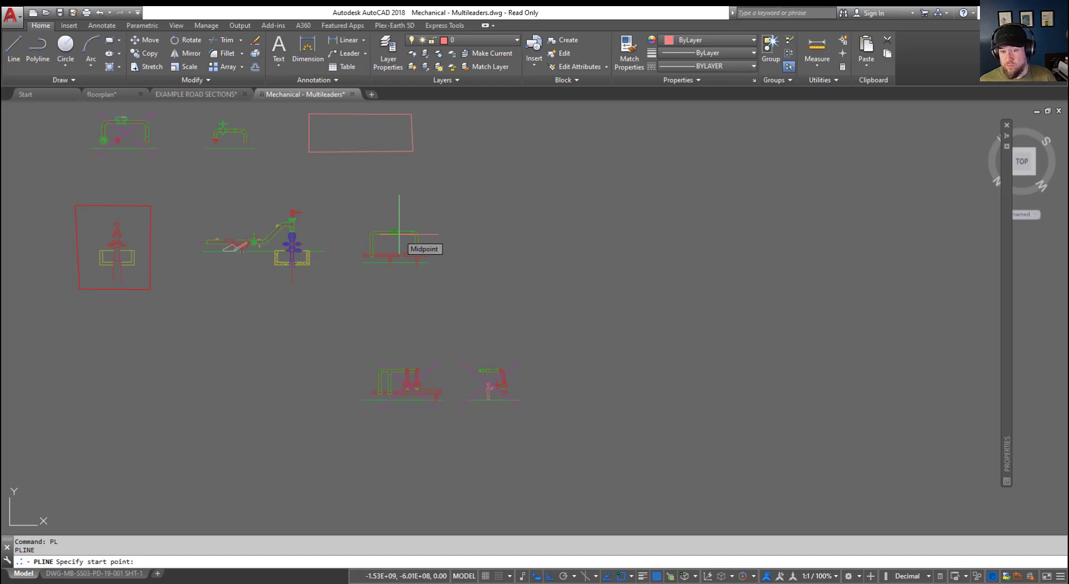
pyautogui.scroll(2, 312, 245)
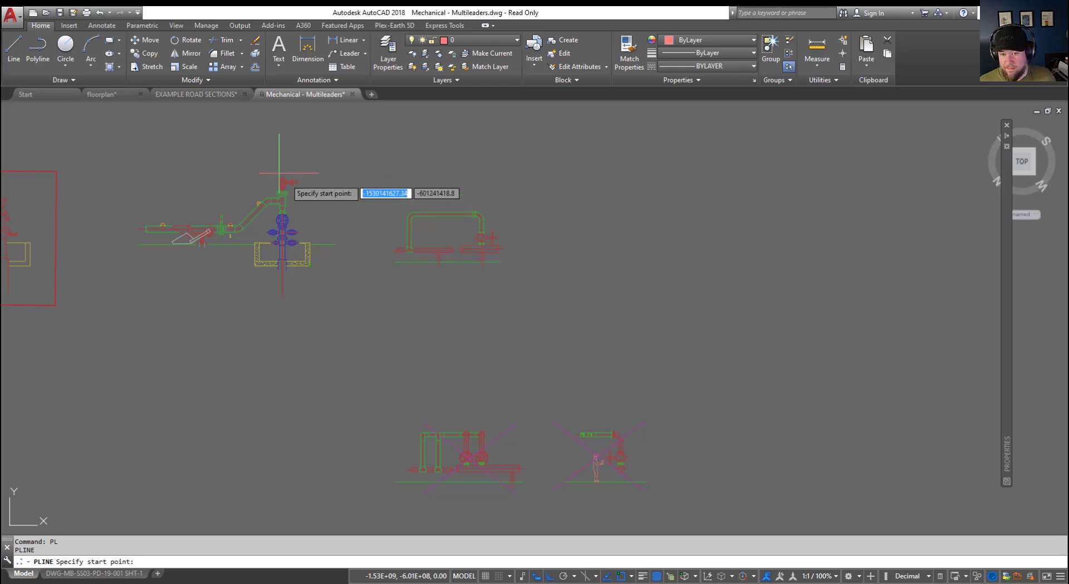
pyautogui.scroll(4, 289, 157)
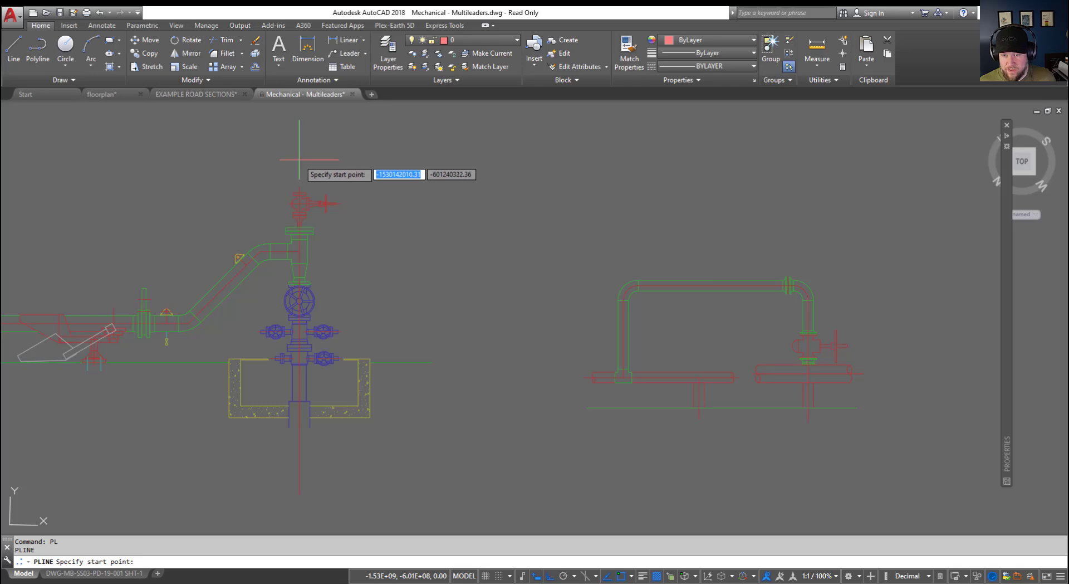
pyautogui.click(300, 187)
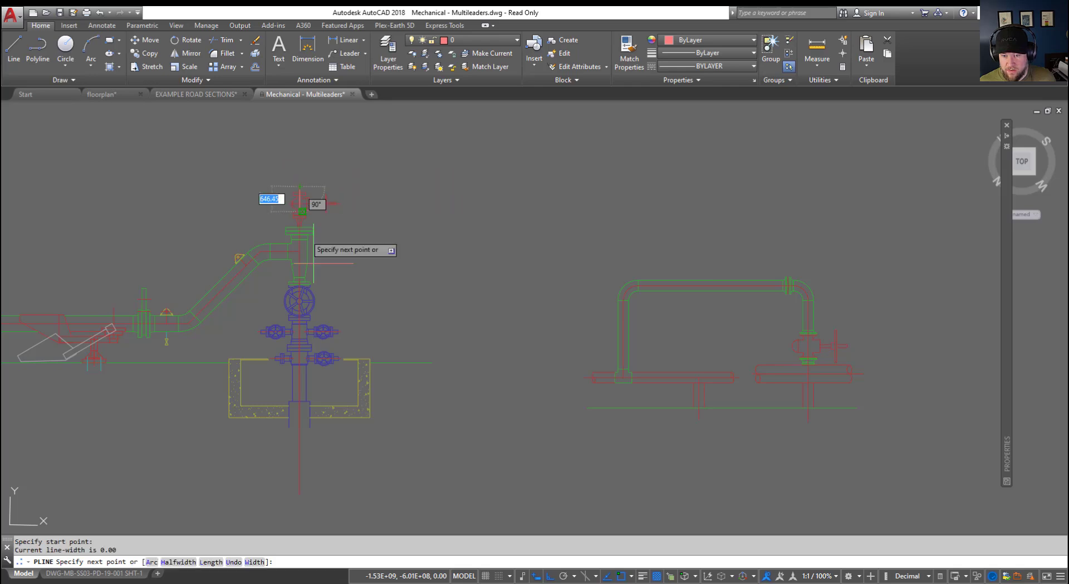
pyautogui.press('F8')
pyautogui.click(299, 494)
pyautogui.click(484, 495)
pyautogui.click(484, 165)
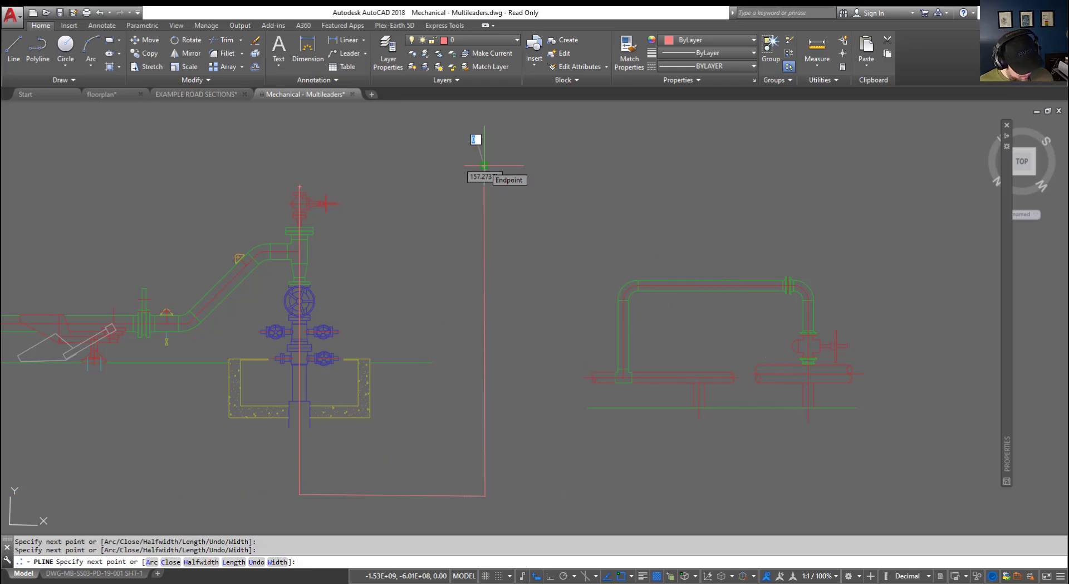
pyautogui.write('CL')
pyautogui.press('Return')
pyautogui.press('Escape')
pyautogui.press('Escape')
# - Set the new polyline frame's colour to Yellow in the Properties palette, then deselect it
pyautogui.click(485, 248)
pyautogui.click(451, 240)
pyautogui.click(451, 240)
pyautogui.moveTo(1006, 239)
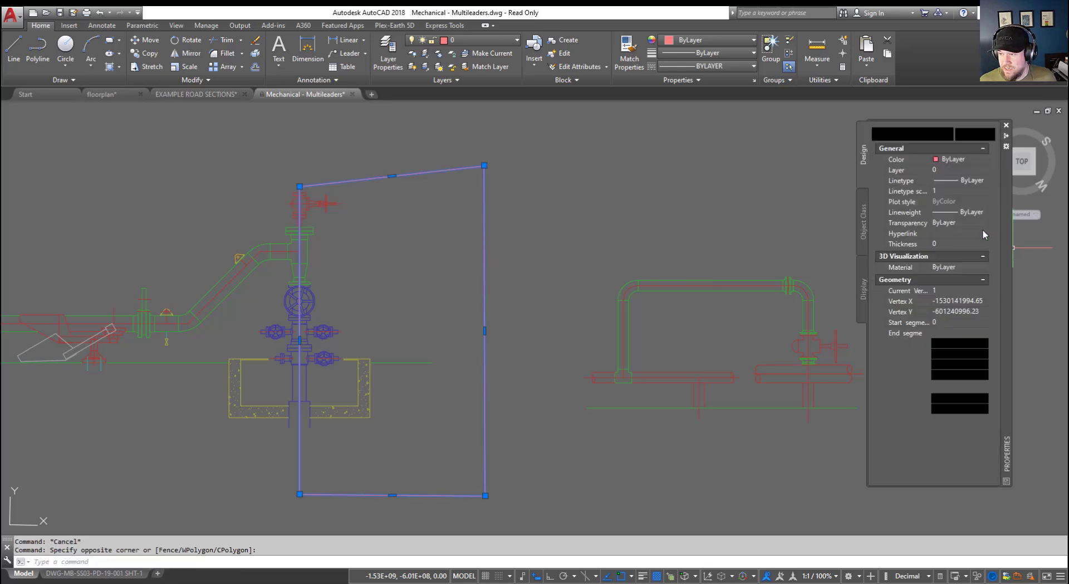
pyautogui.click(952, 159)
pyautogui.click(953, 159)
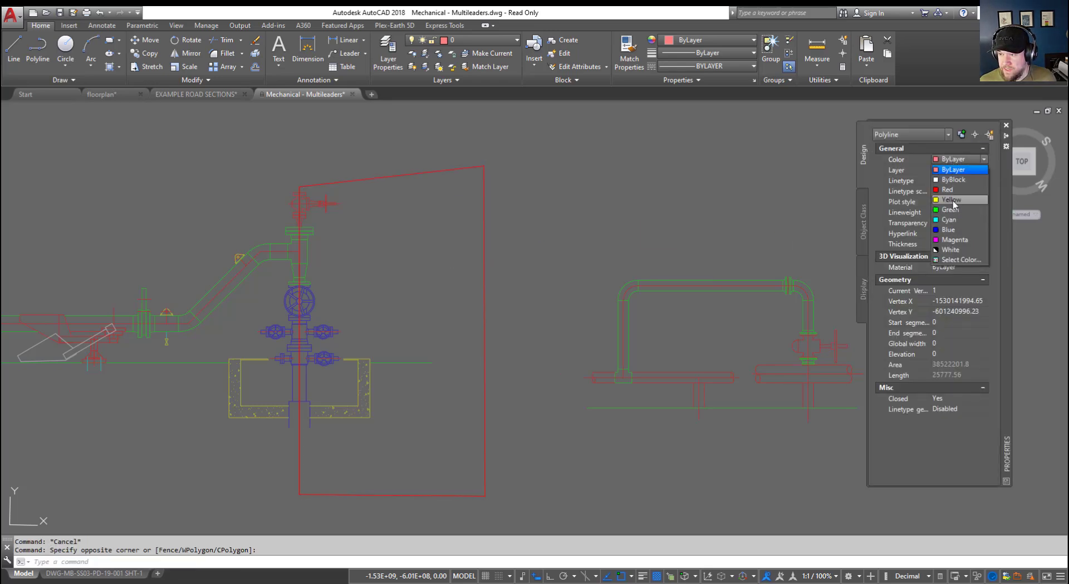
pyautogui.click(955, 204)
pyautogui.press('Escape')
pyautogui.scroll(-3, 484, 267)
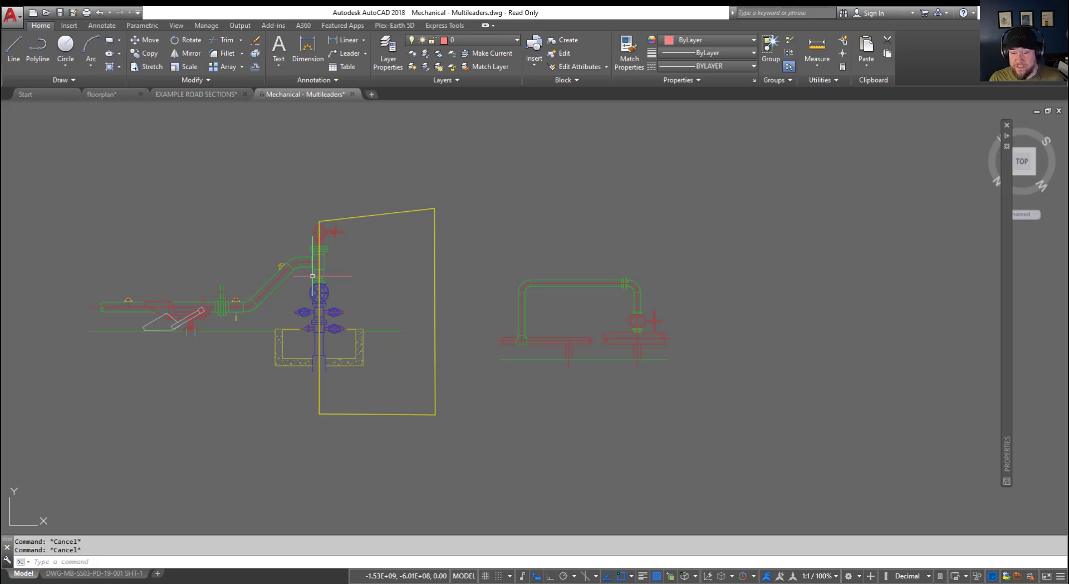
# - Convert the yellow polyline into a wipeout with the Polyline option, answering Yes to erase it
pyautogui.write('EOUT')
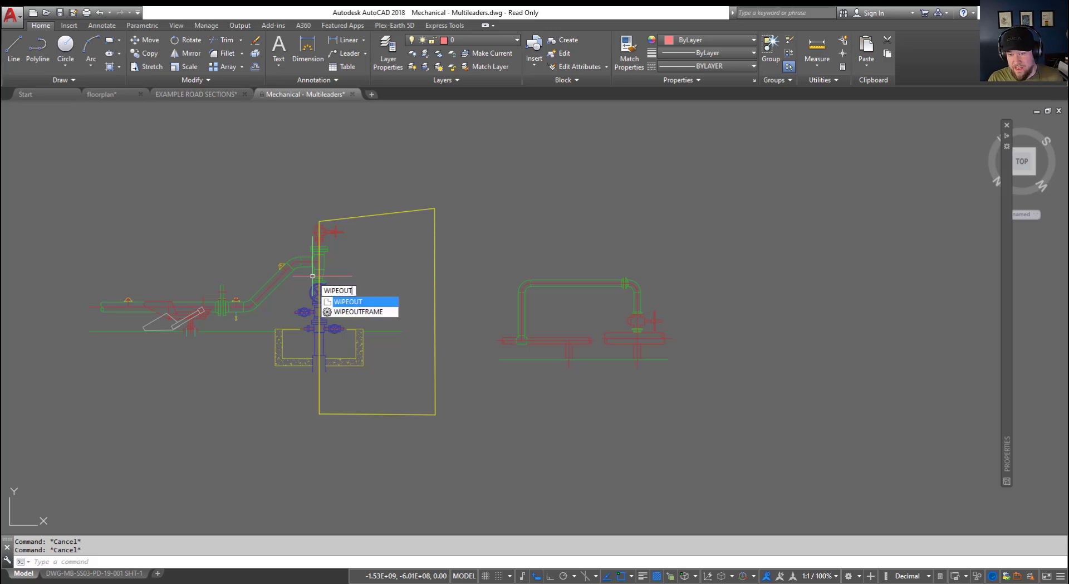
pyautogui.press('Return')
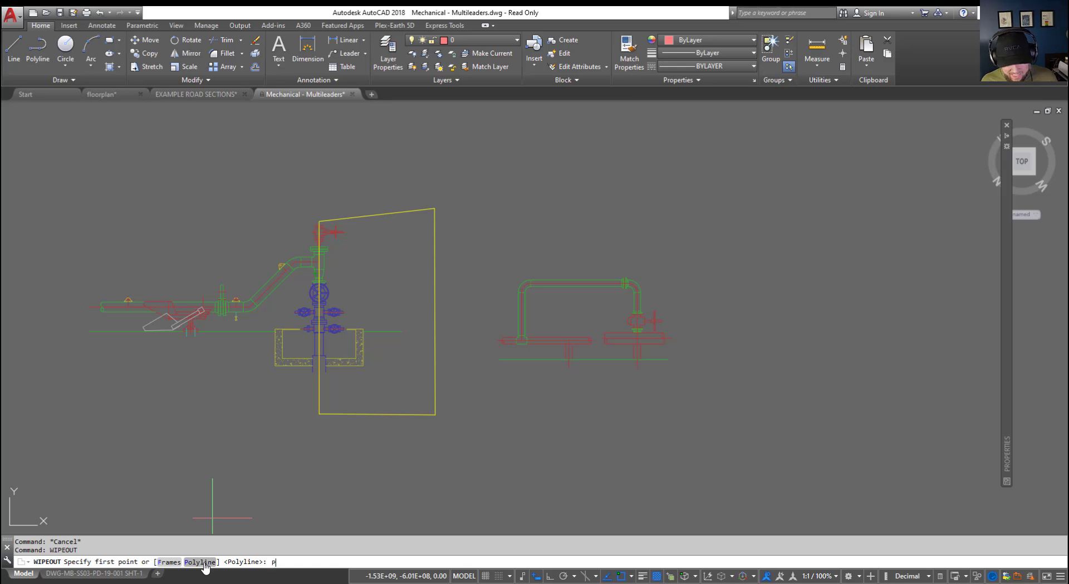
pyautogui.click(204, 563)
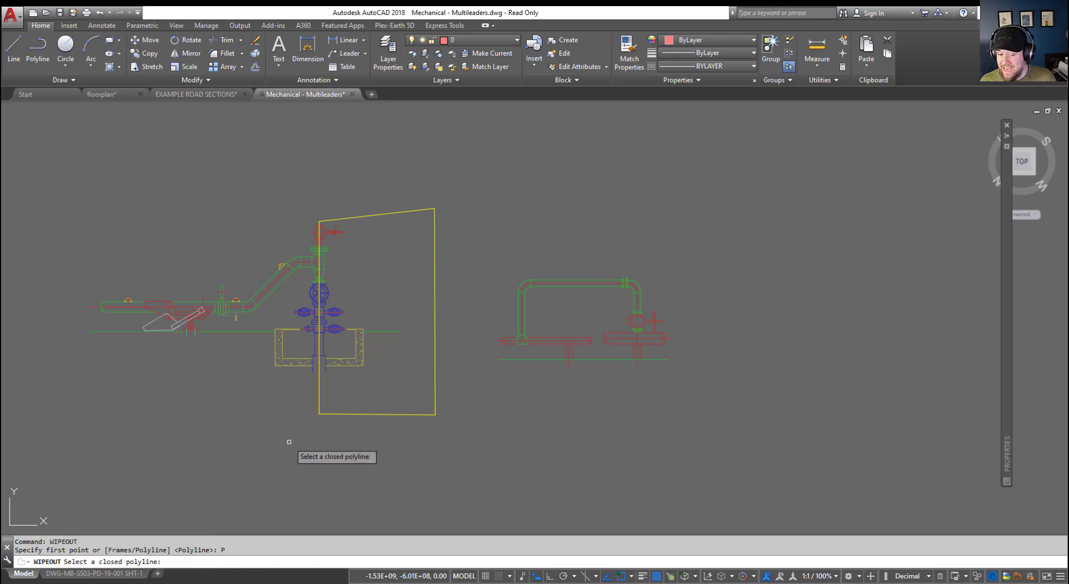
pyautogui.click(380, 413)
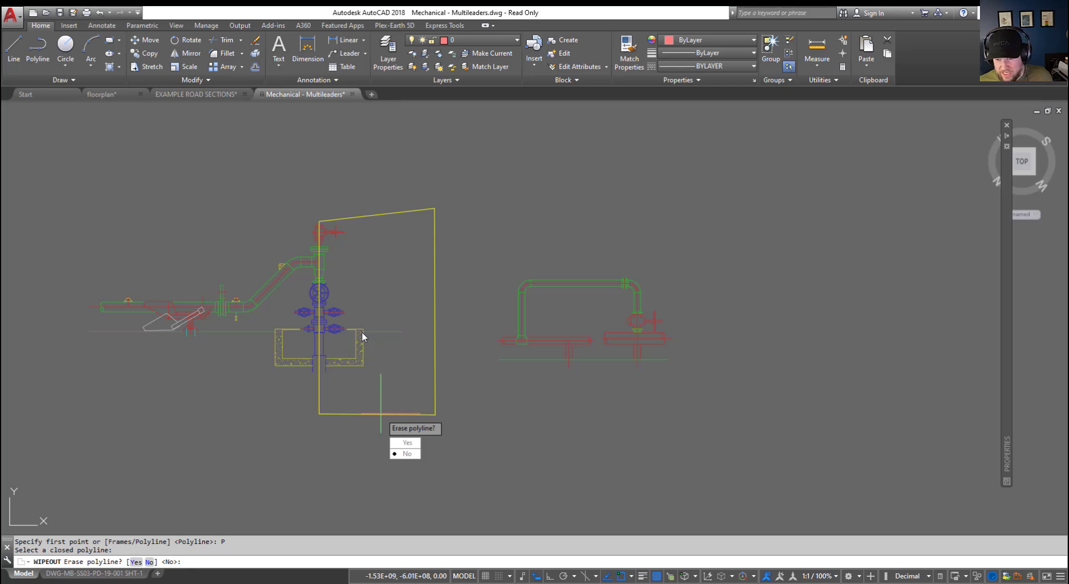
pyautogui.write('Y')
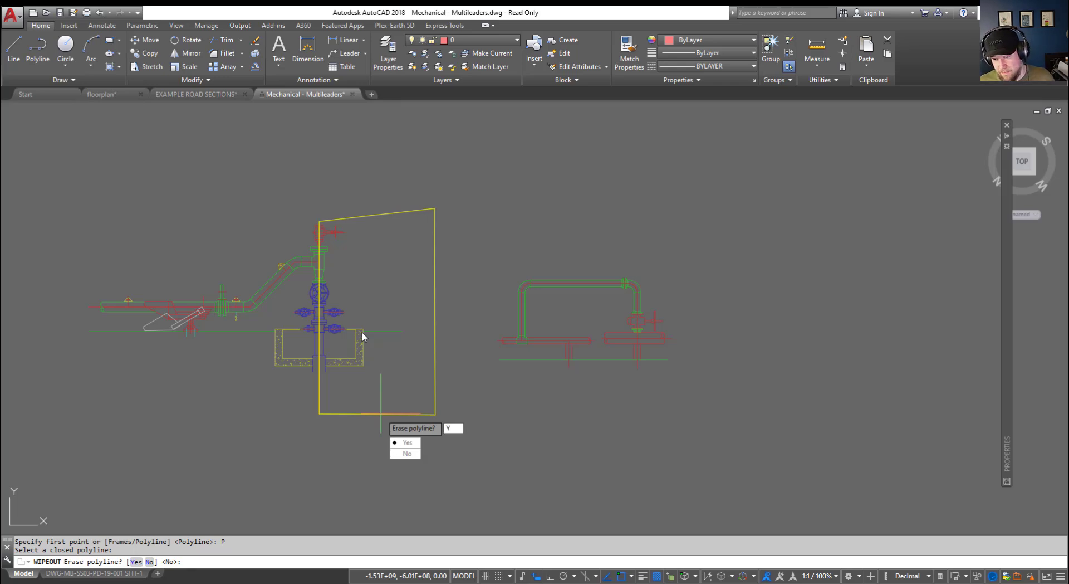
pyautogui.press('Return')
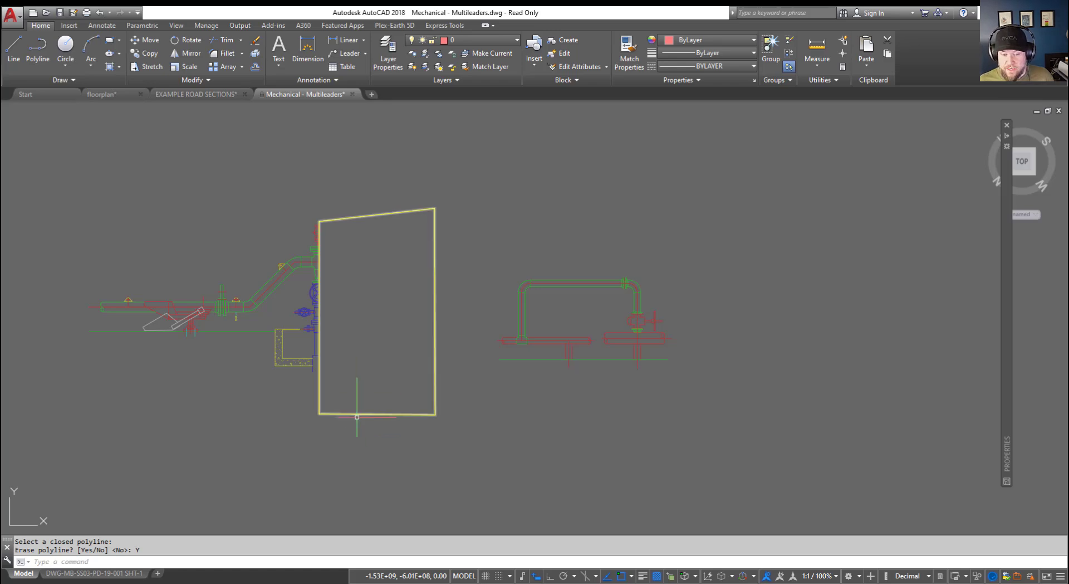
# - Try shifting the wipeout's bottom-left corner right, then restore it so the left edge stays vertical
pyautogui.click(402, 414)
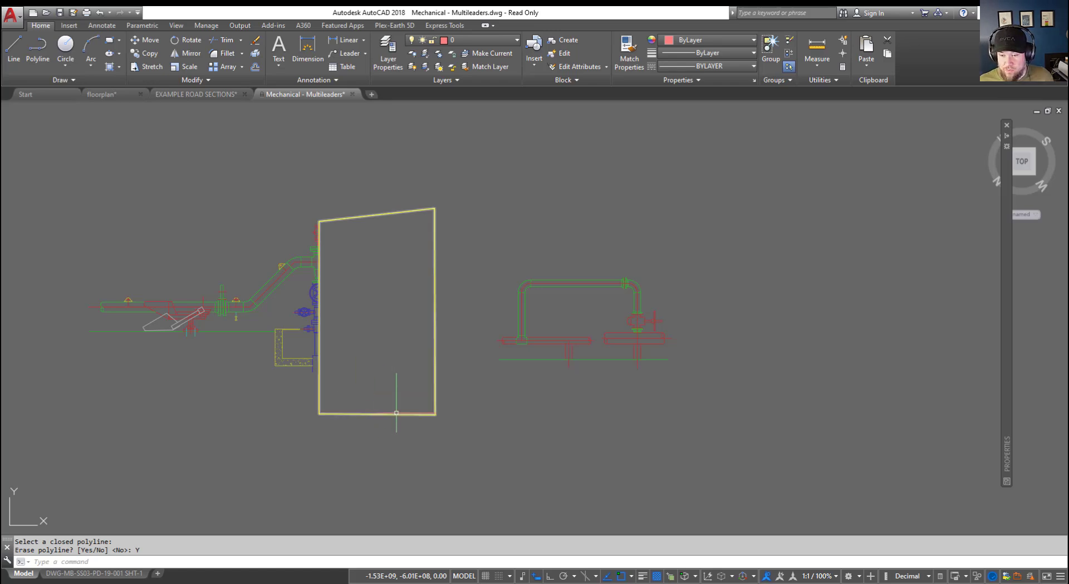
pyautogui.click(319, 413)
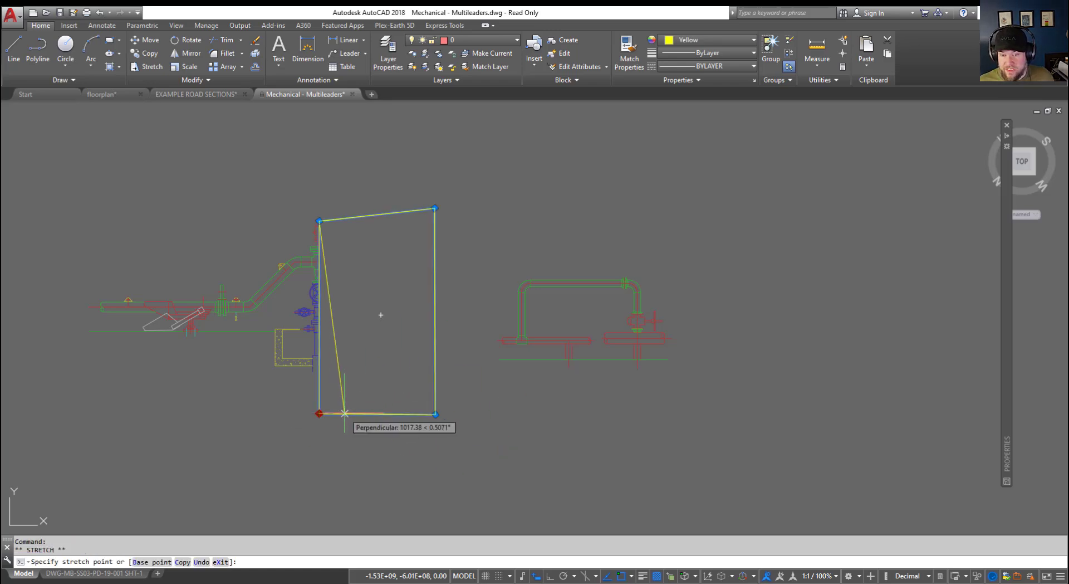
pyautogui.click(345, 413)
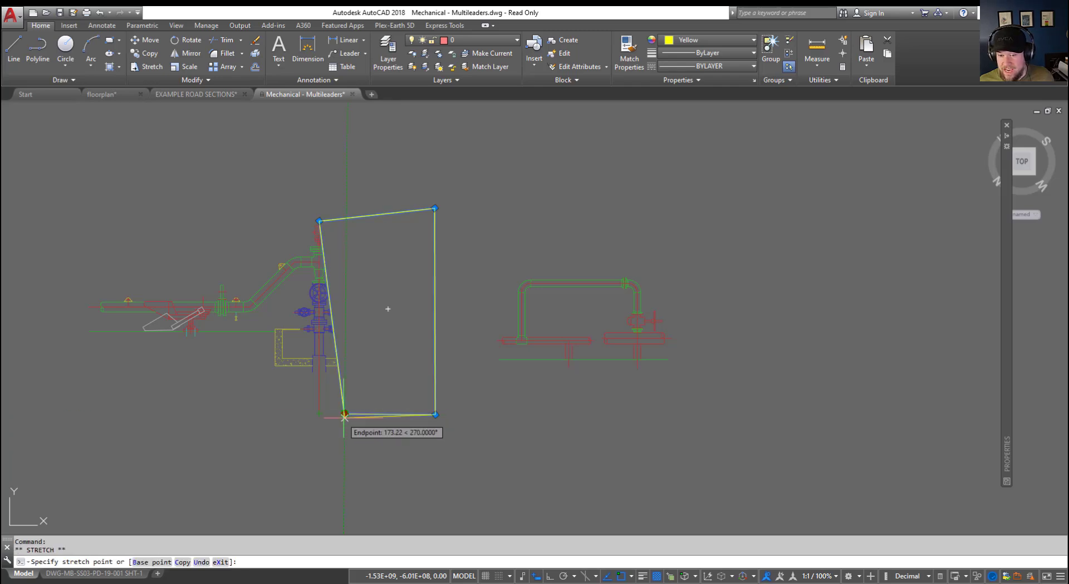
pyautogui.press('Escape')
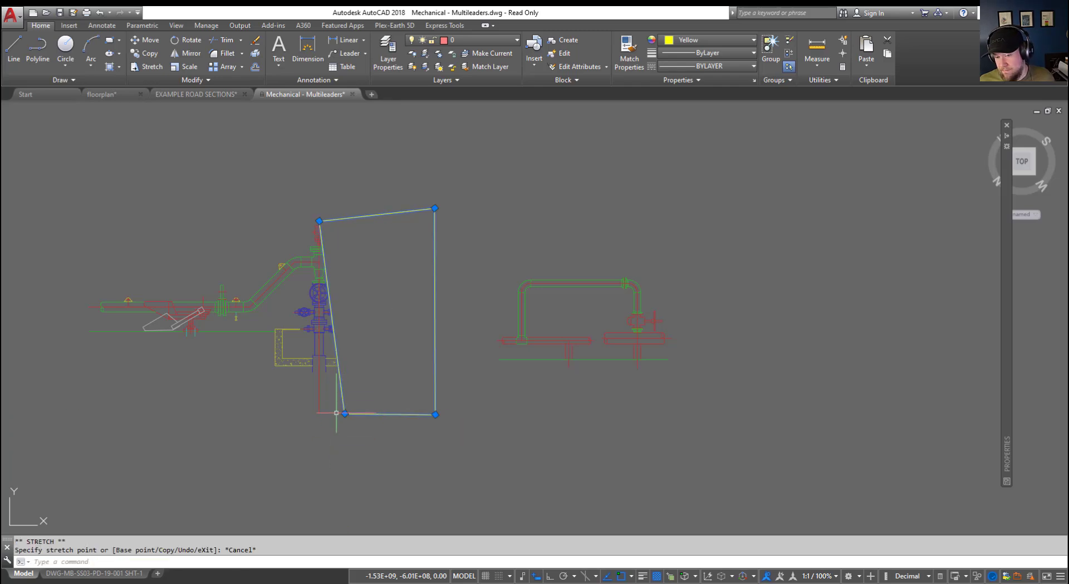
pyautogui.press('Escape')
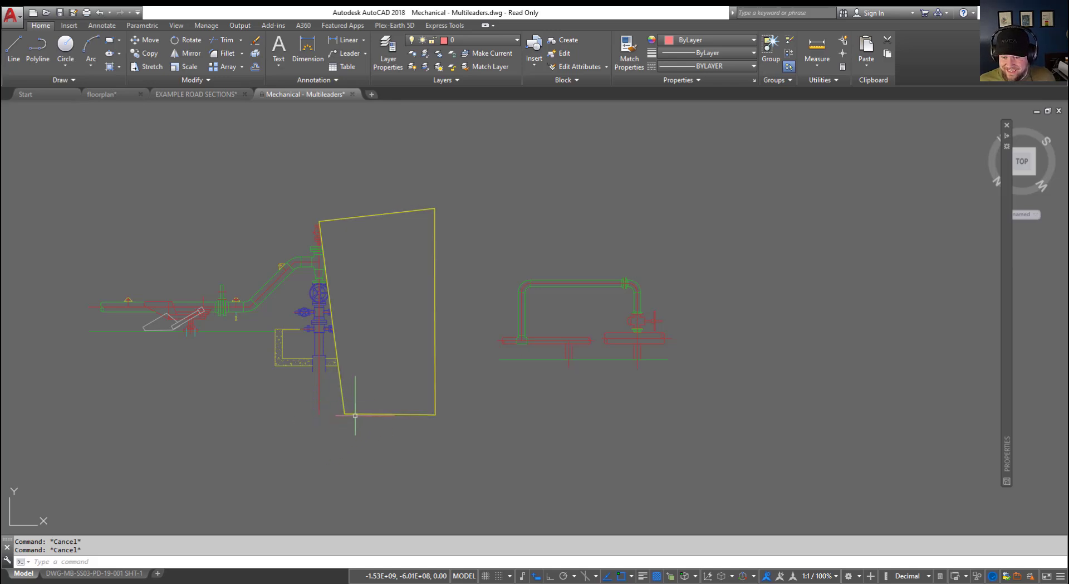
pyautogui.click(347, 412)
pyautogui.click(341, 410)
pyautogui.click(345, 413)
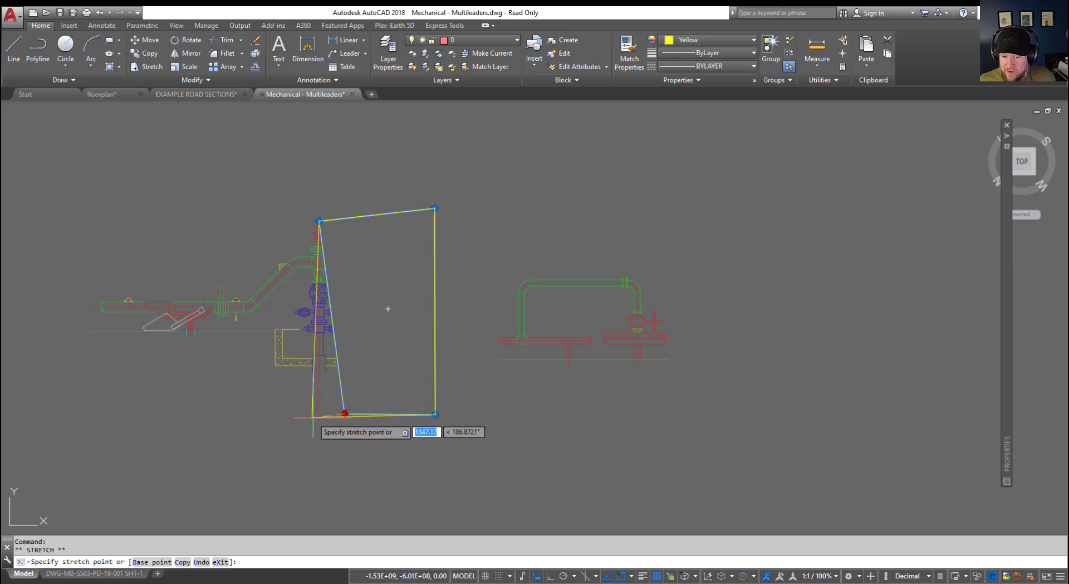
pyautogui.click(319, 414)
pyautogui.press('Escape')
pyautogui.press('Escape')
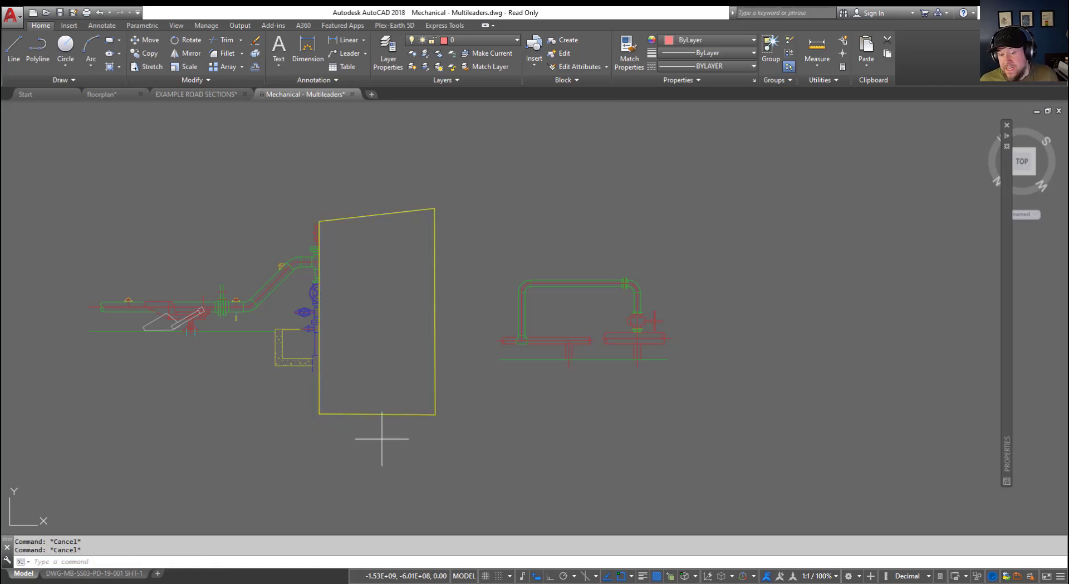
# - Drag the wipeout's top-right corner grip lower and inward to slant its right edge, then reselect it
pyautogui.click(358, 425)
pyautogui.click(394, 374)
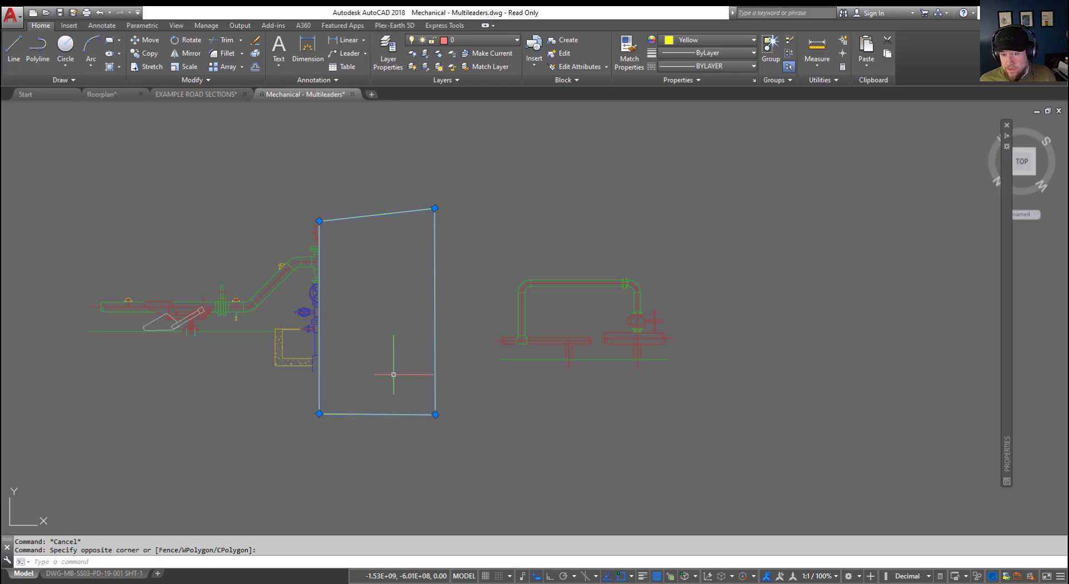
pyautogui.click(319, 221)
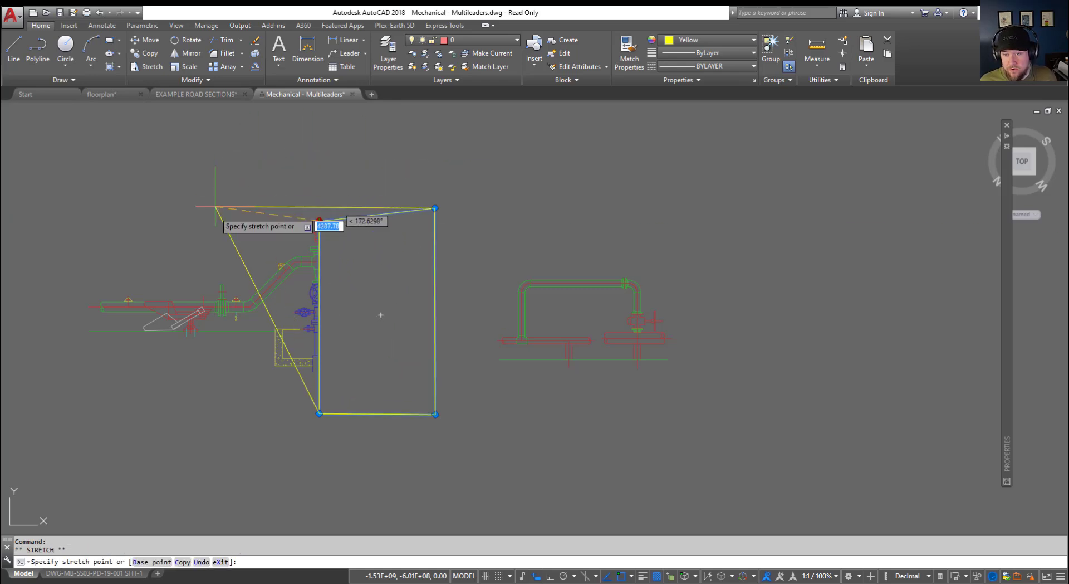
pyautogui.press('Escape')
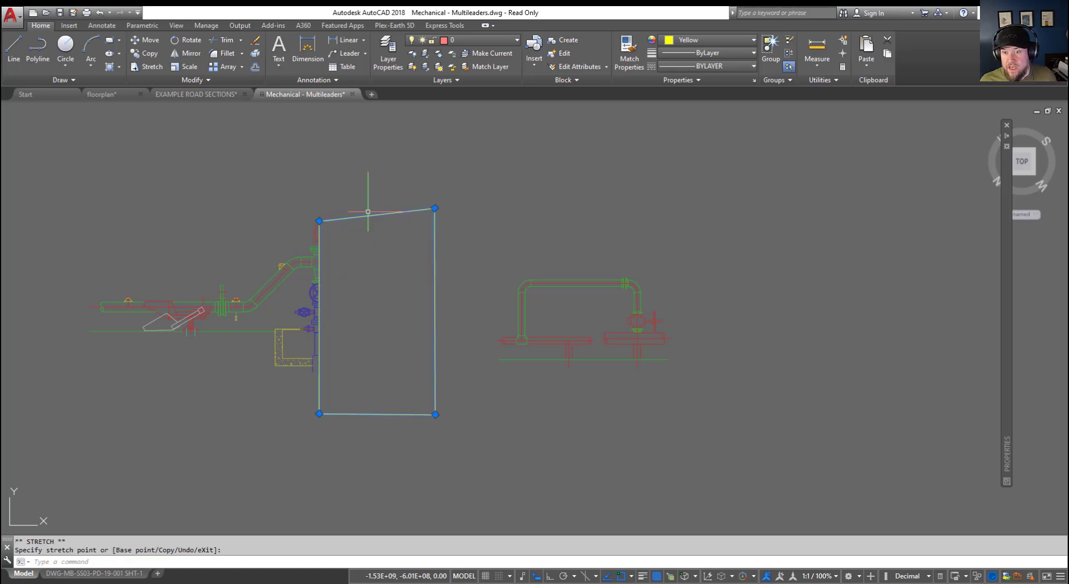
pyautogui.click(435, 208)
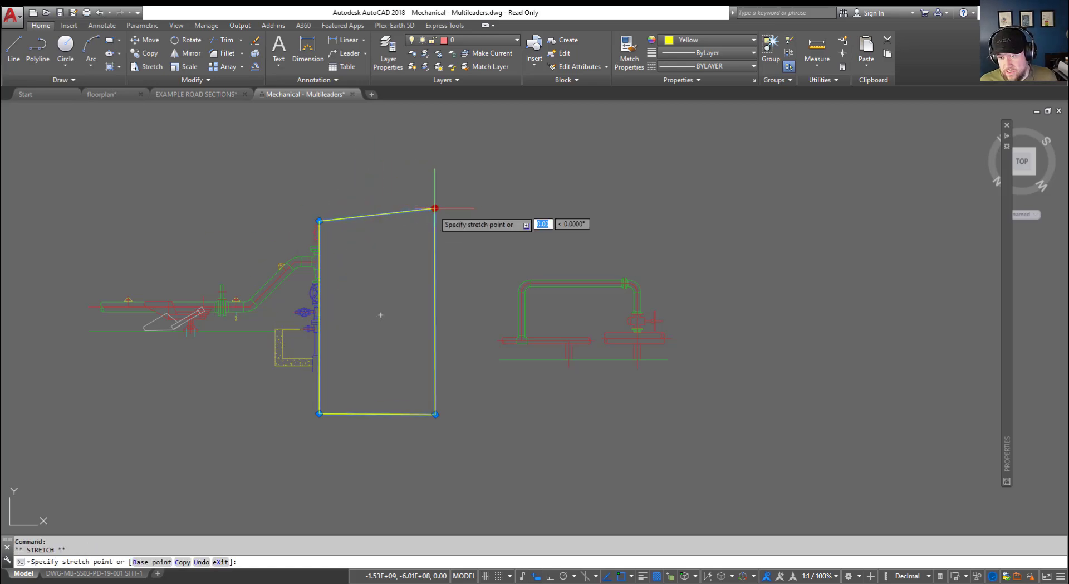
pyautogui.click(403, 235)
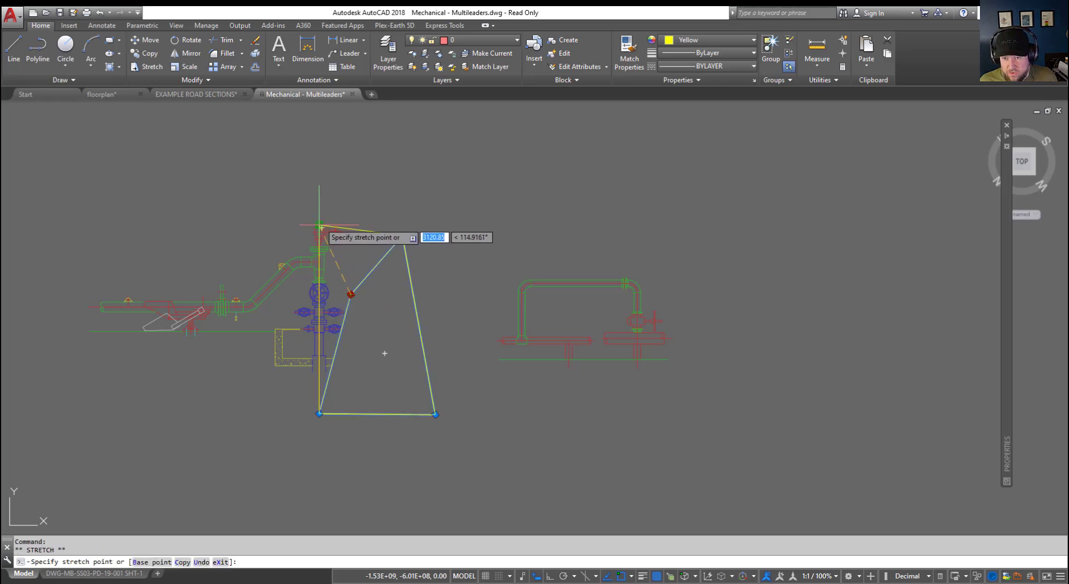
pyautogui.press('Escape')
pyautogui.press('Escape')
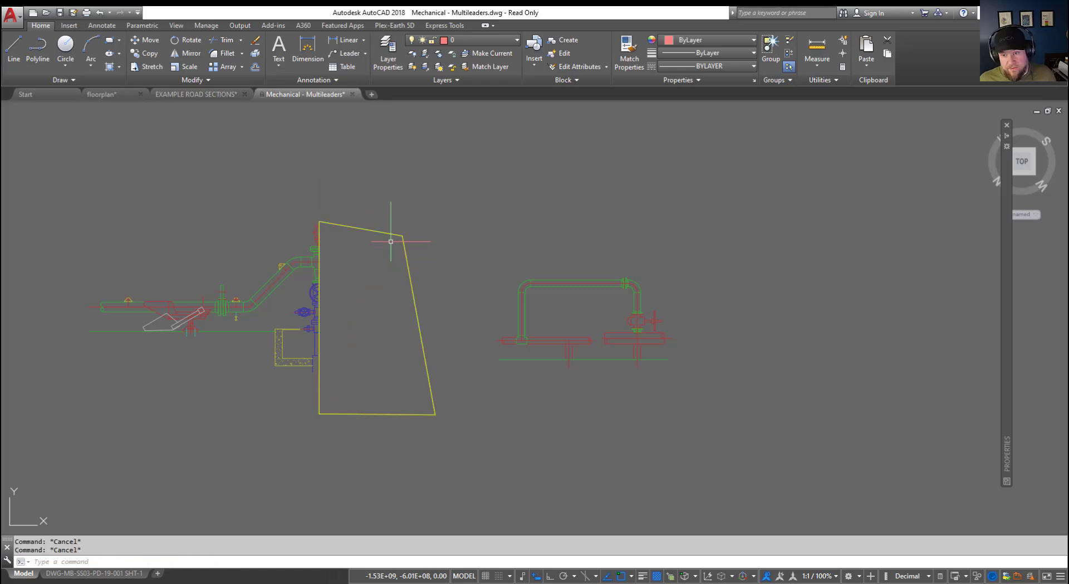
pyautogui.click(390, 241)
pyautogui.click(379, 221)
# - Erase the selected wipeout with Delete
pyautogui.press('Delete')
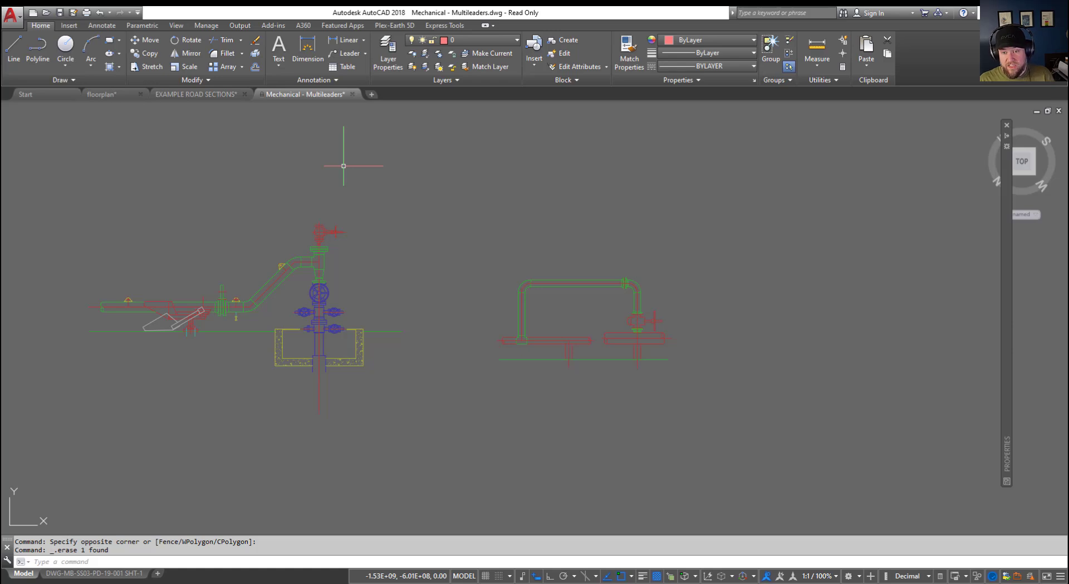
# - Switch to floorplan.dwg and open its FLOOR PLAN layout, zooming in on the material list
pyautogui.press('Escape')
pyautogui.press('Escape')
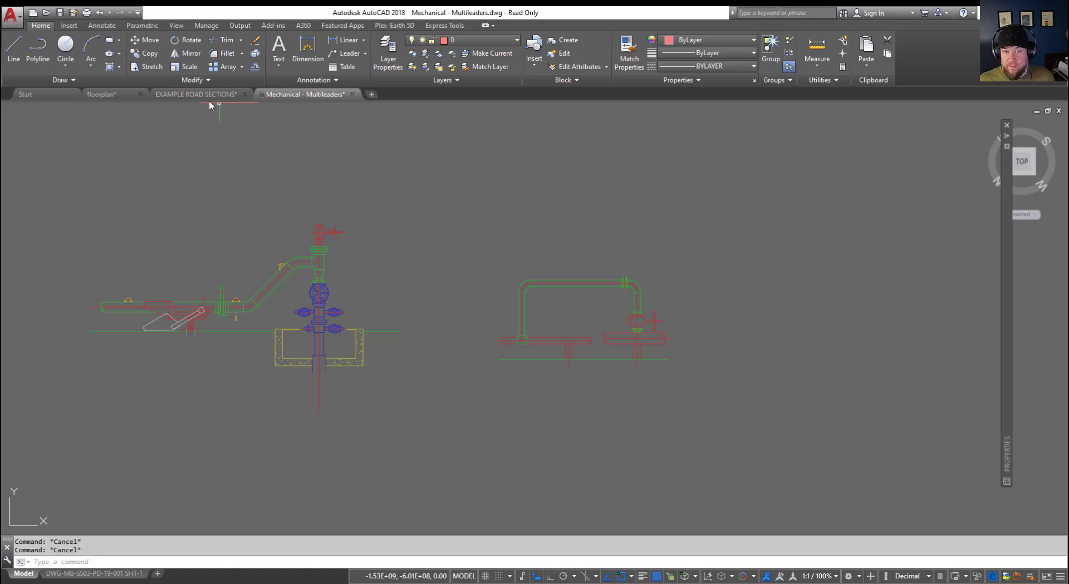
pyautogui.moveTo(211, 97)
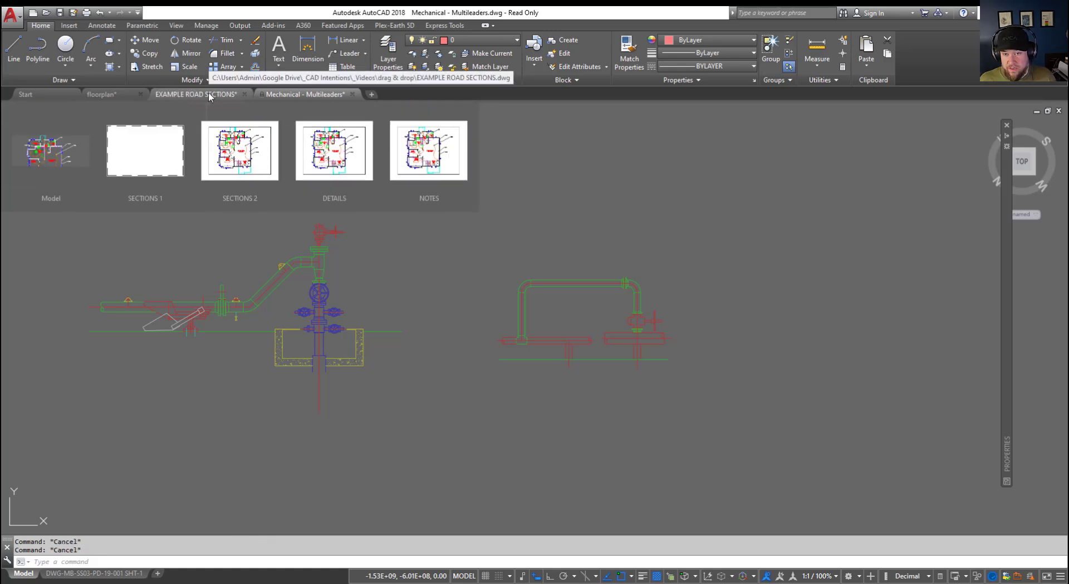
pyautogui.click(122, 92)
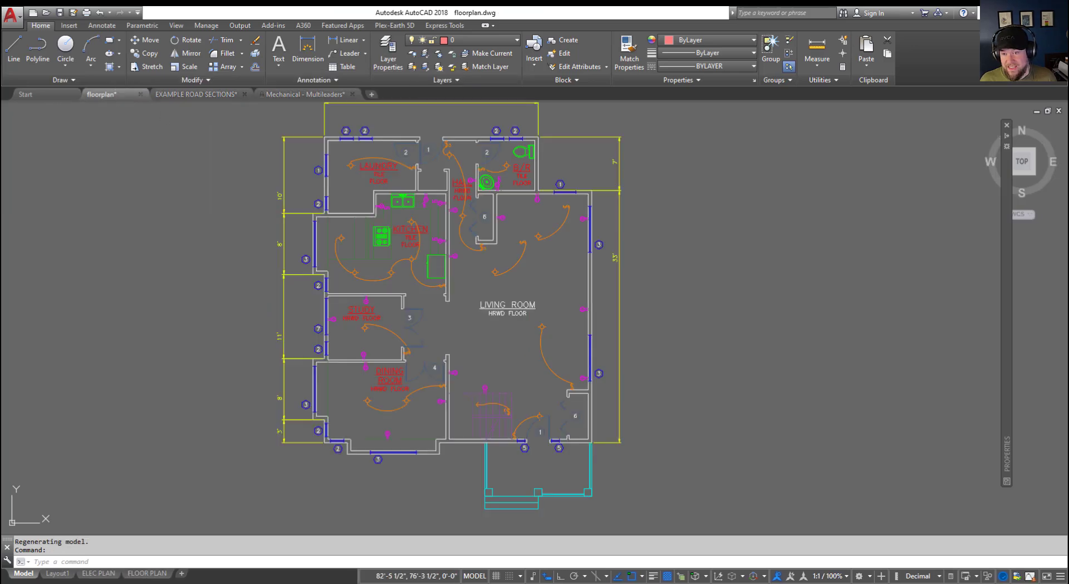
pyautogui.click(92, 574)
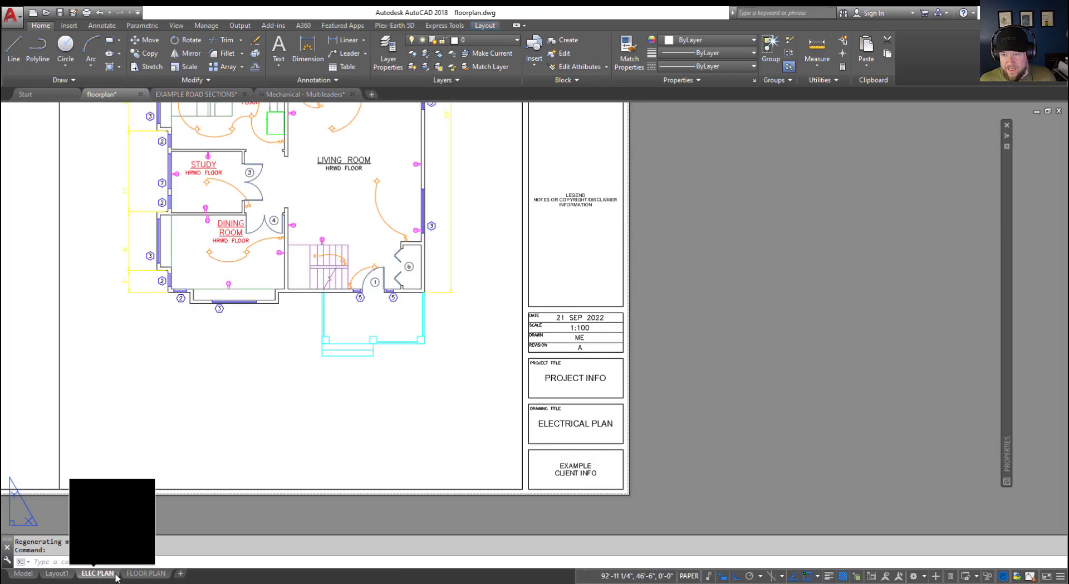
pyautogui.click(162, 574)
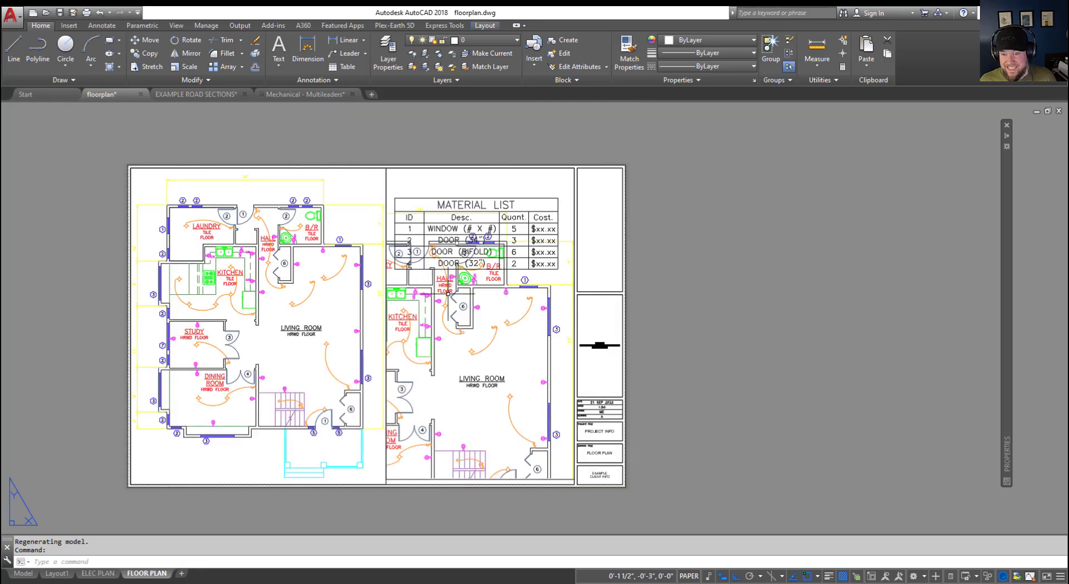
pyautogui.scroll(2, 397, 239)
# - Select the MATERIAL LIST table a few times to inspect it, then clear the selection
pyautogui.press('Escape')
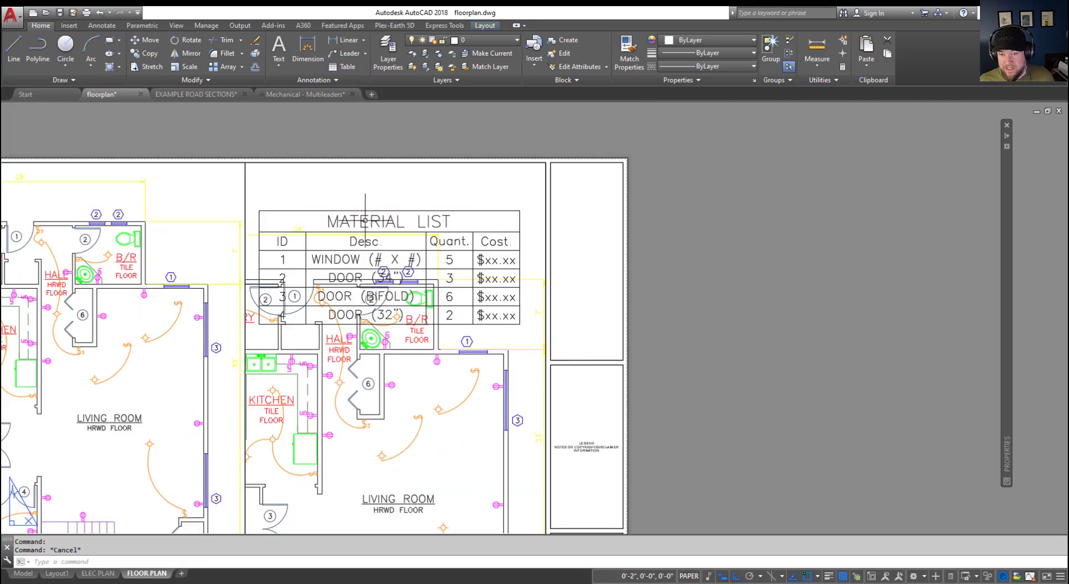
pyautogui.click(411, 245)
pyautogui.press('Escape')
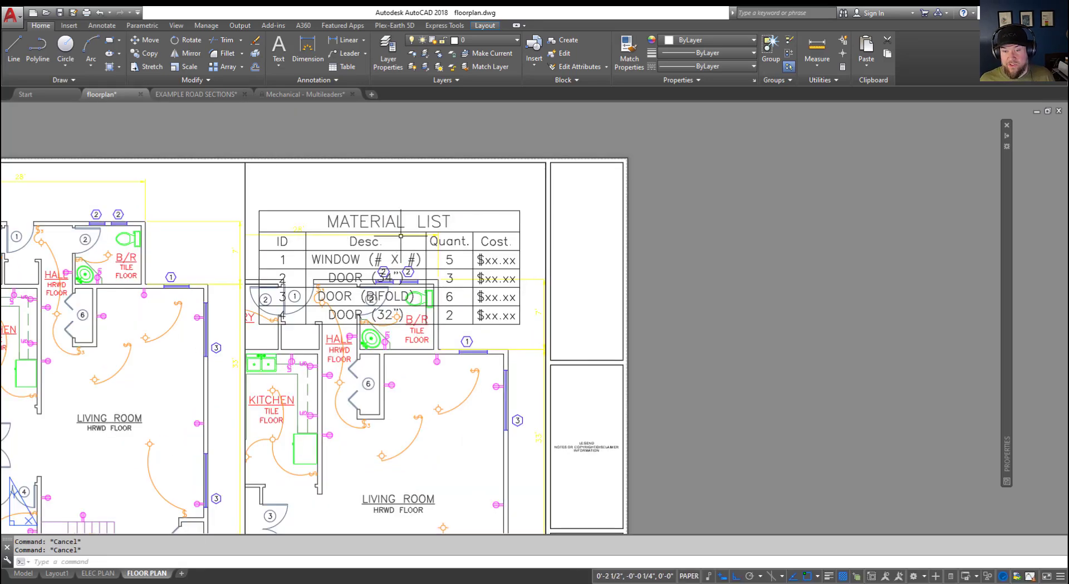
pyautogui.click(401, 235)
pyautogui.press('Escape')
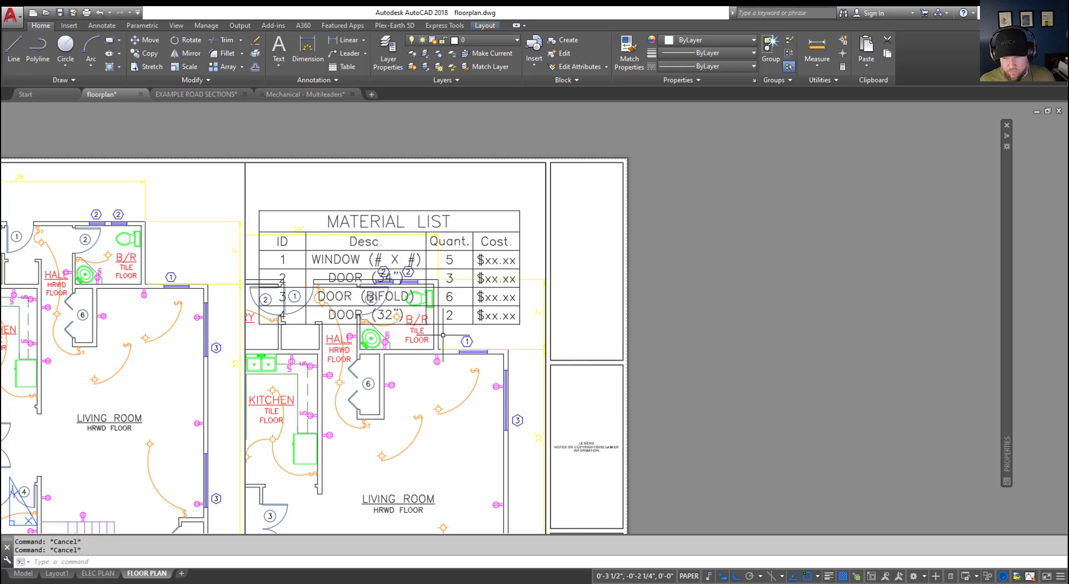
pyautogui.click(429, 269)
pyautogui.press('Escape')
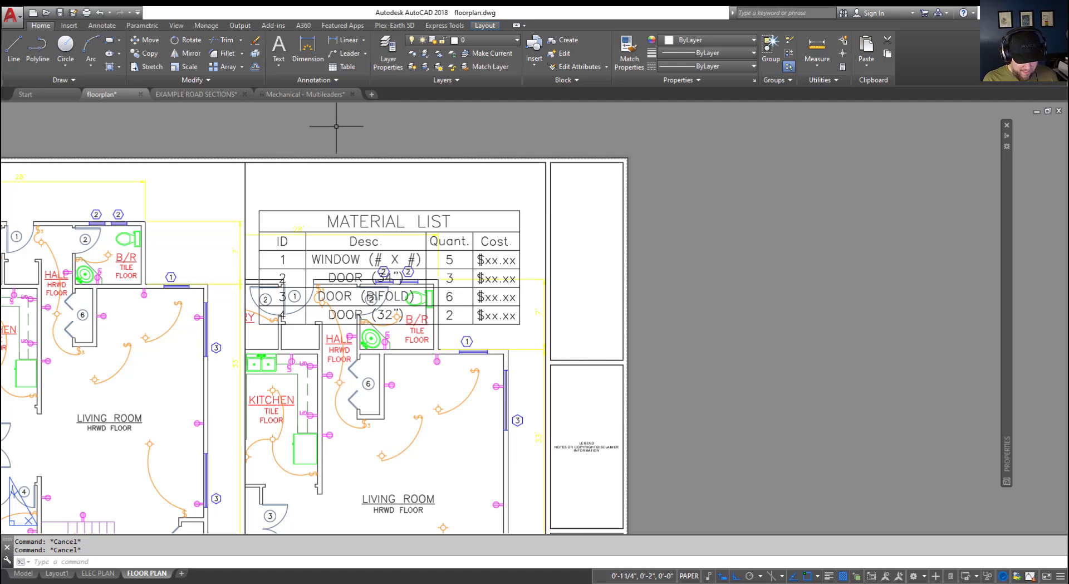
# - Draw a wipeout (WIP) matching the MATERIAL LIST table's four corners
pyautogui.write('WIPE')
pyautogui.press('Return')
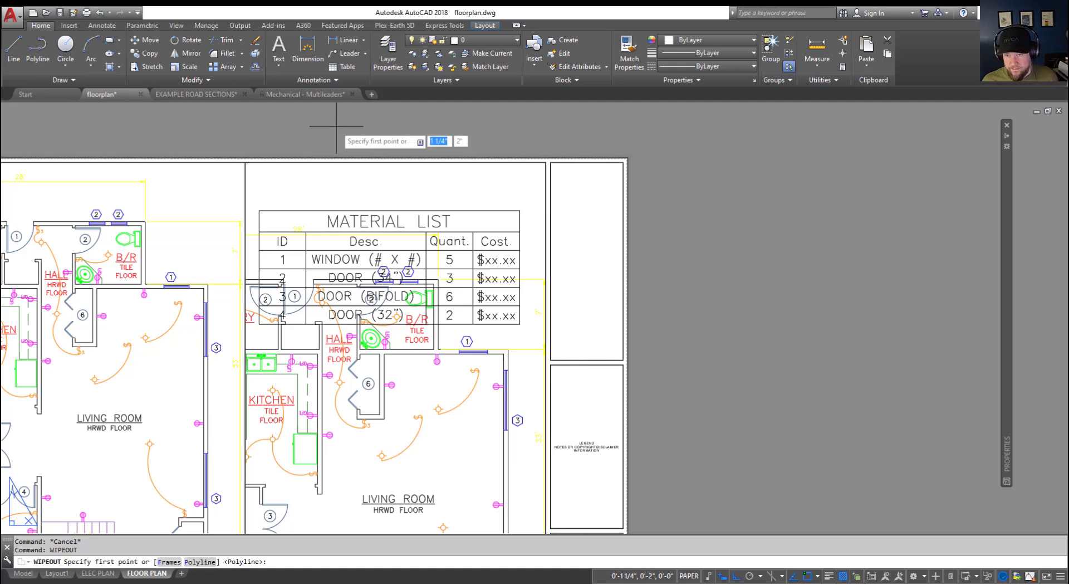
pyautogui.click(258, 212)
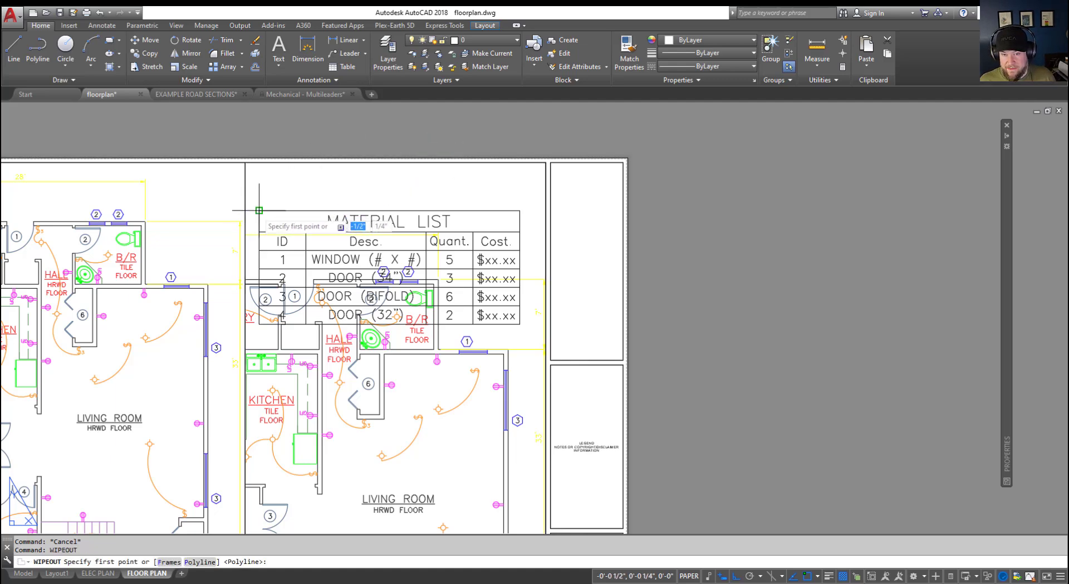
pyautogui.click(259, 323)
pyautogui.click(519, 324)
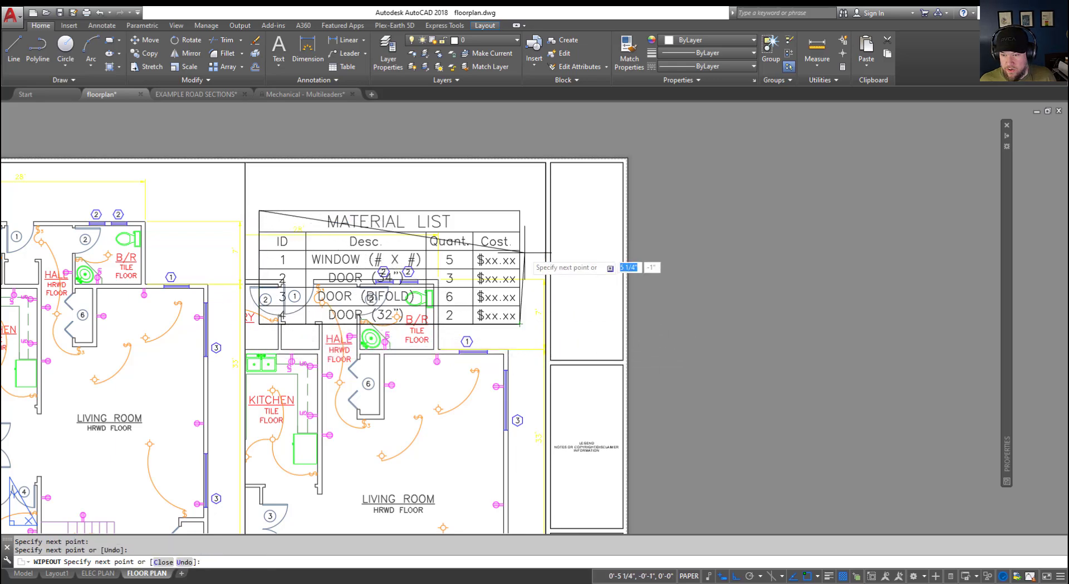
pyautogui.click(520, 209)
pyautogui.press('Return')
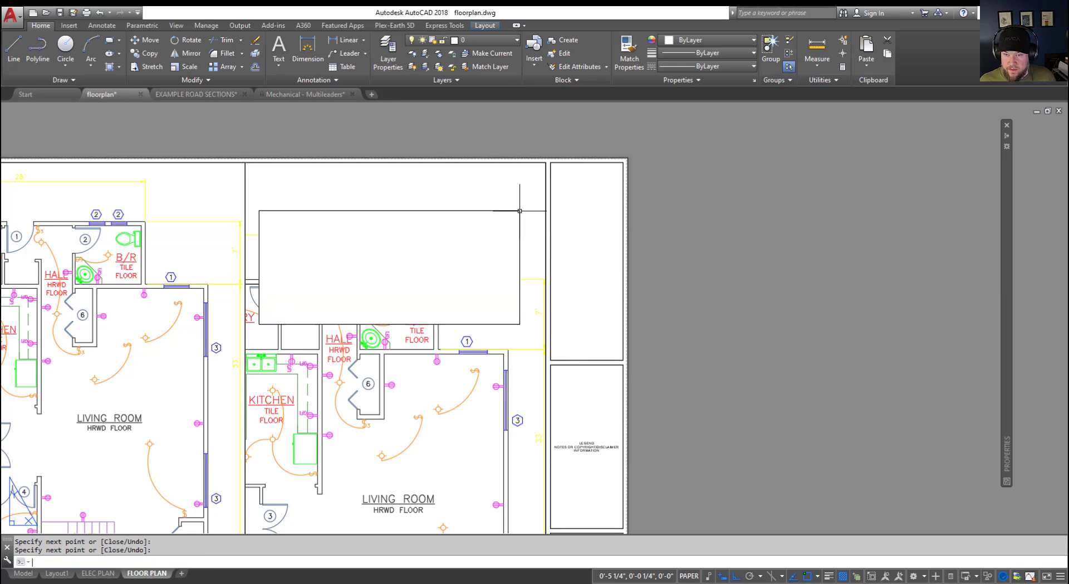
pyautogui.press('Escape')
pyautogui.press('Escape')
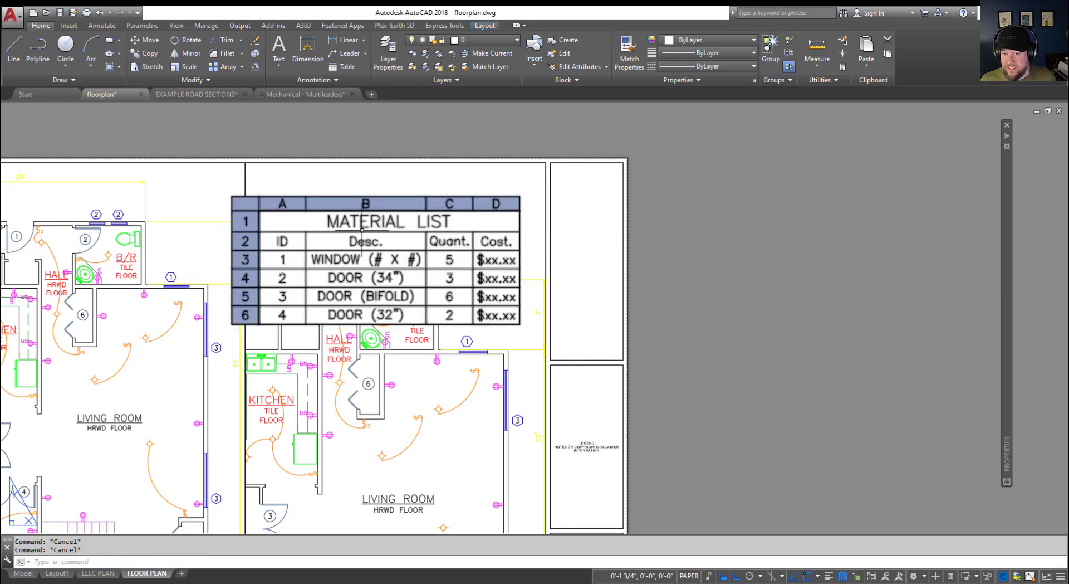
# - Select the material table and use Draw Order > Bring to Front to place it above the wipeout
pyautogui.click(362, 230)
pyautogui.click(360, 231)
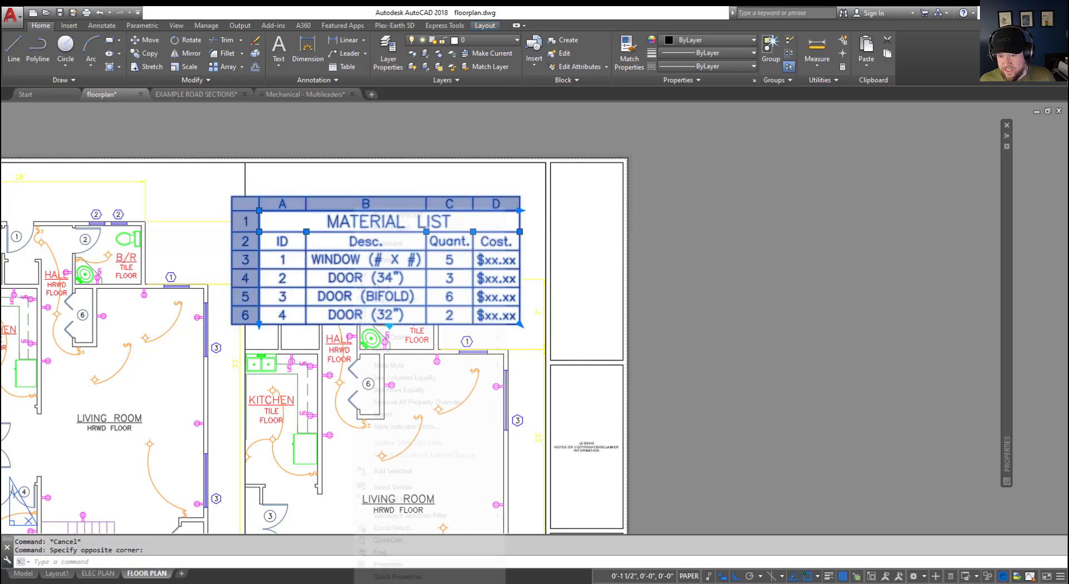
pyautogui.rightClick(357, 211)
pyautogui.moveTo(451, 338)
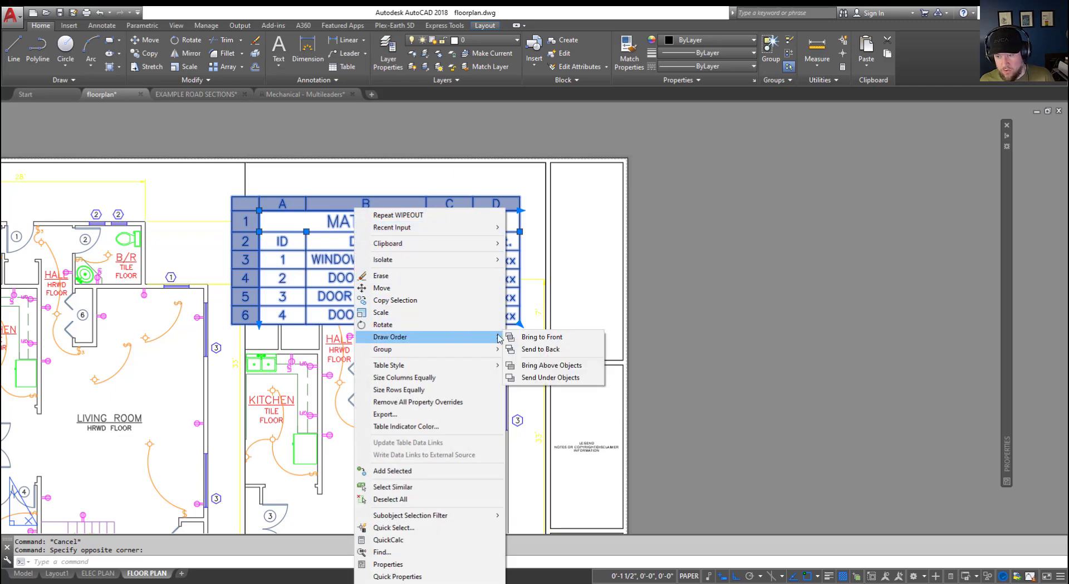
pyautogui.click(509, 338)
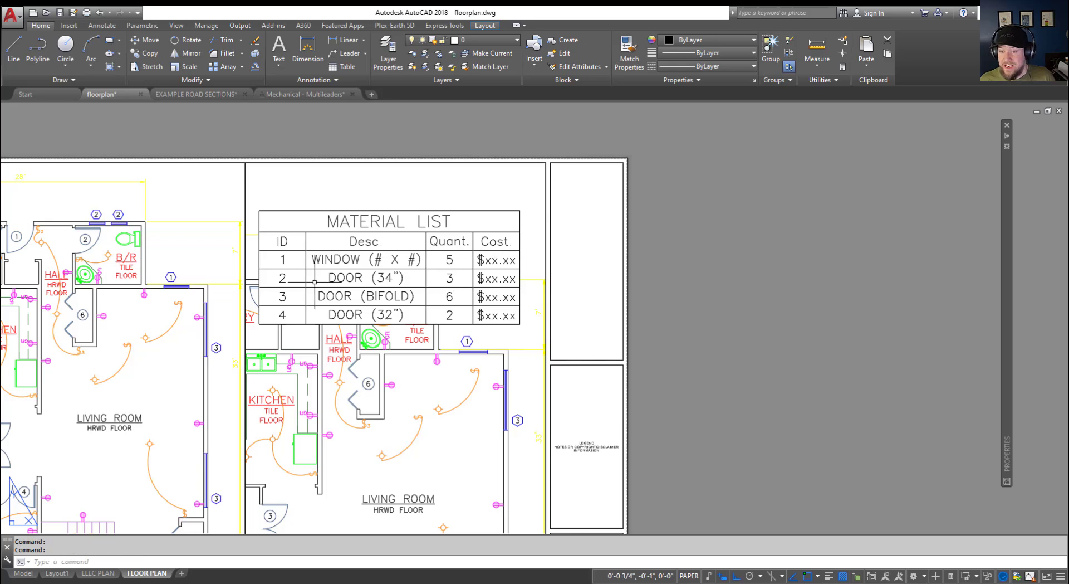
pyautogui.click(335, 296)
pyautogui.press('Escape')
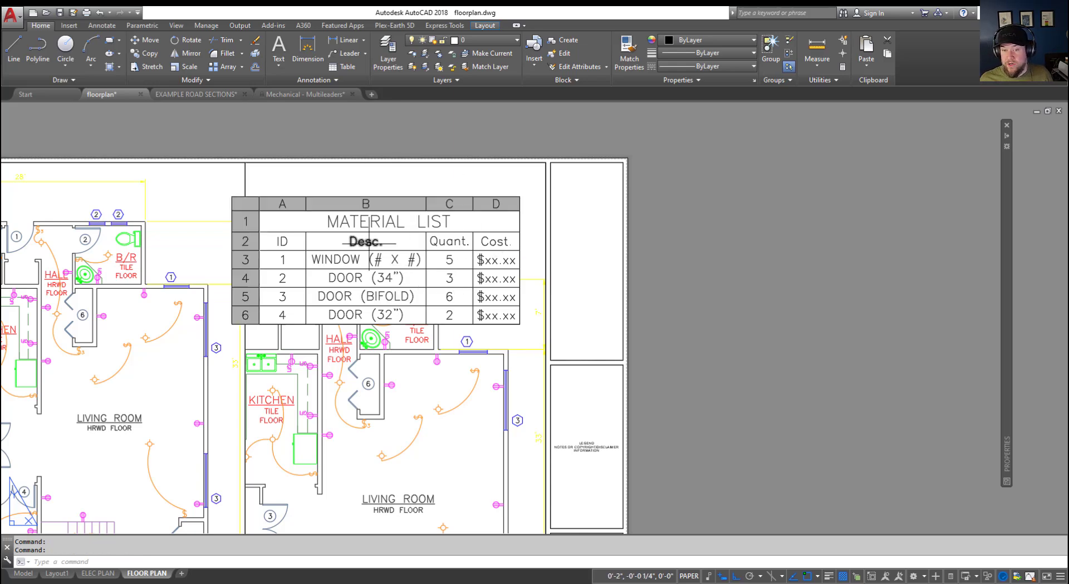
pyautogui.press('Escape')
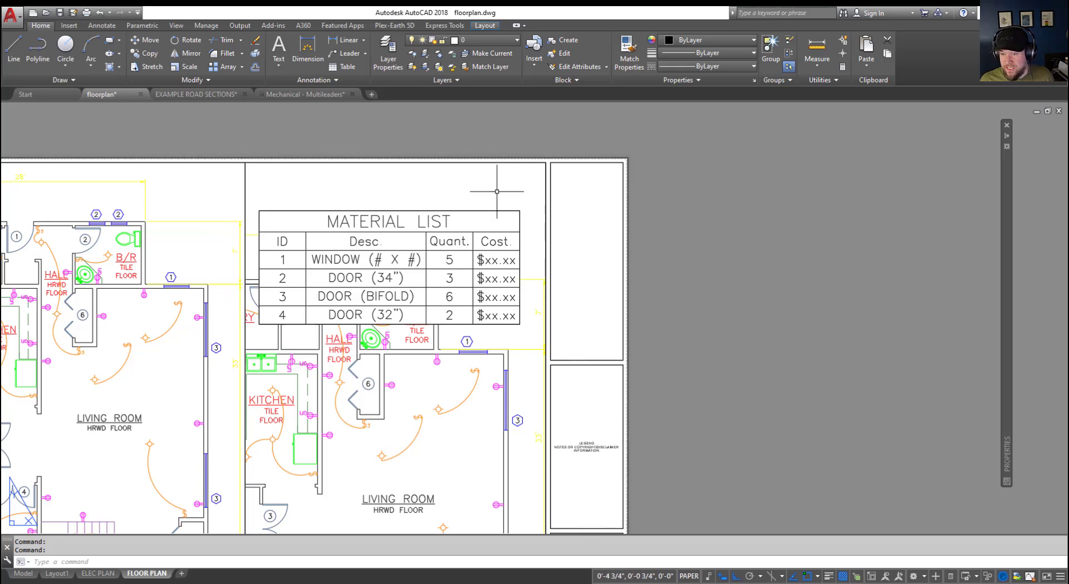
pyautogui.scroll(2, 405, 306)
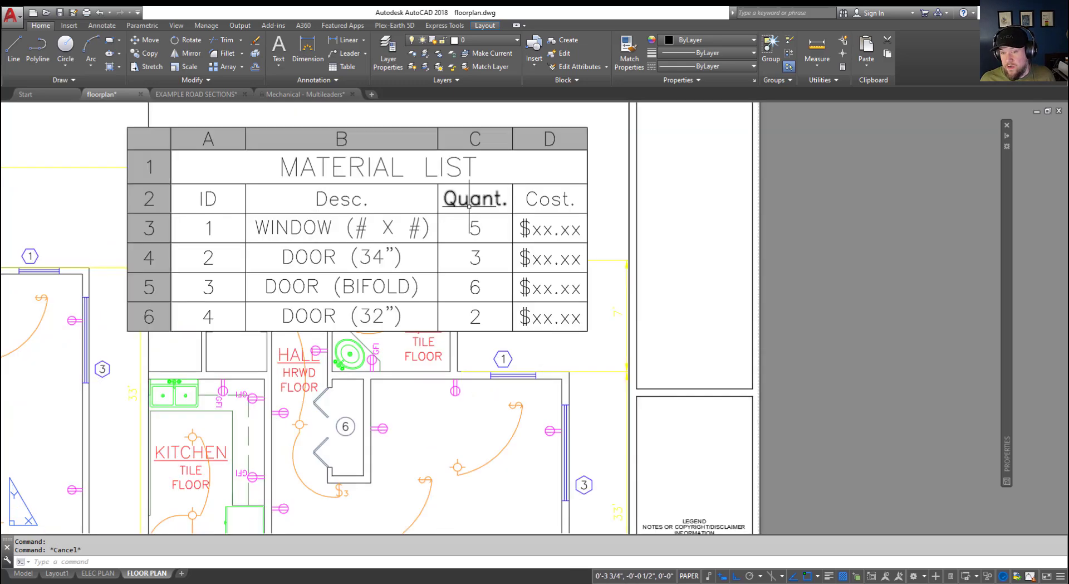
pyautogui.press('Escape')
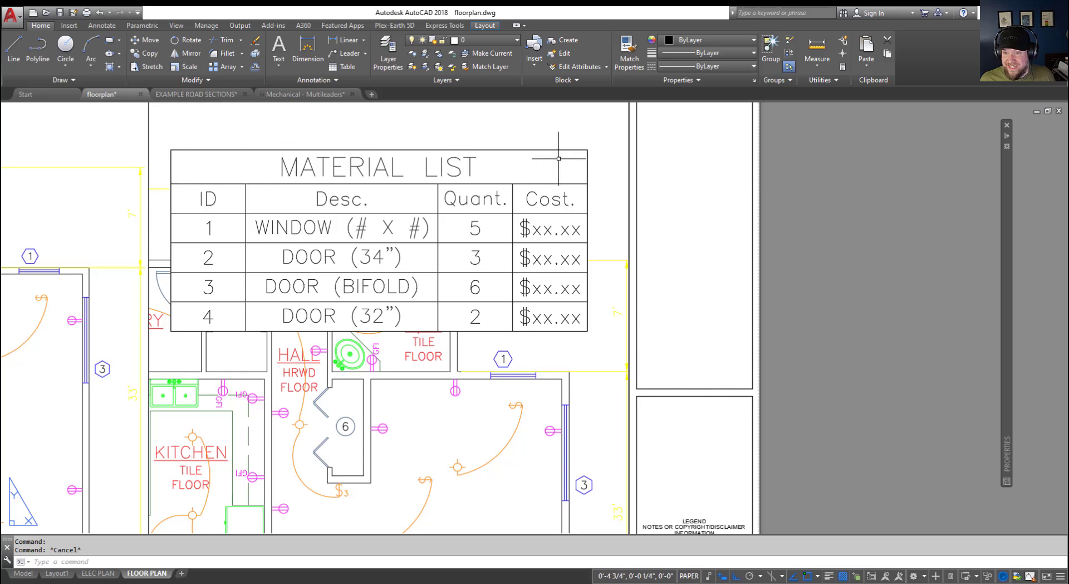
pyautogui.press('Escape')
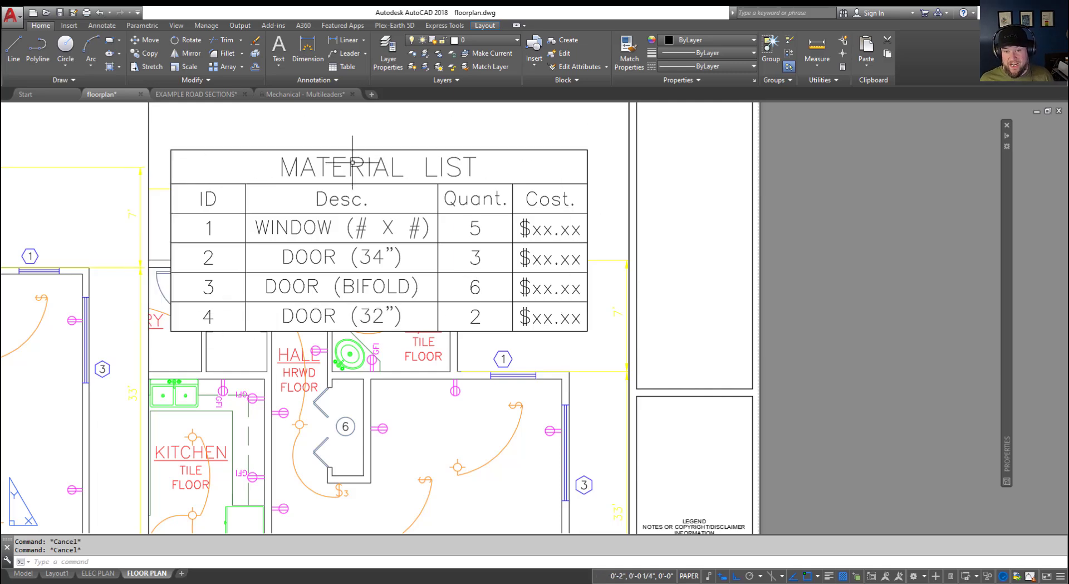
pyautogui.scroll(-4, 353, 162)
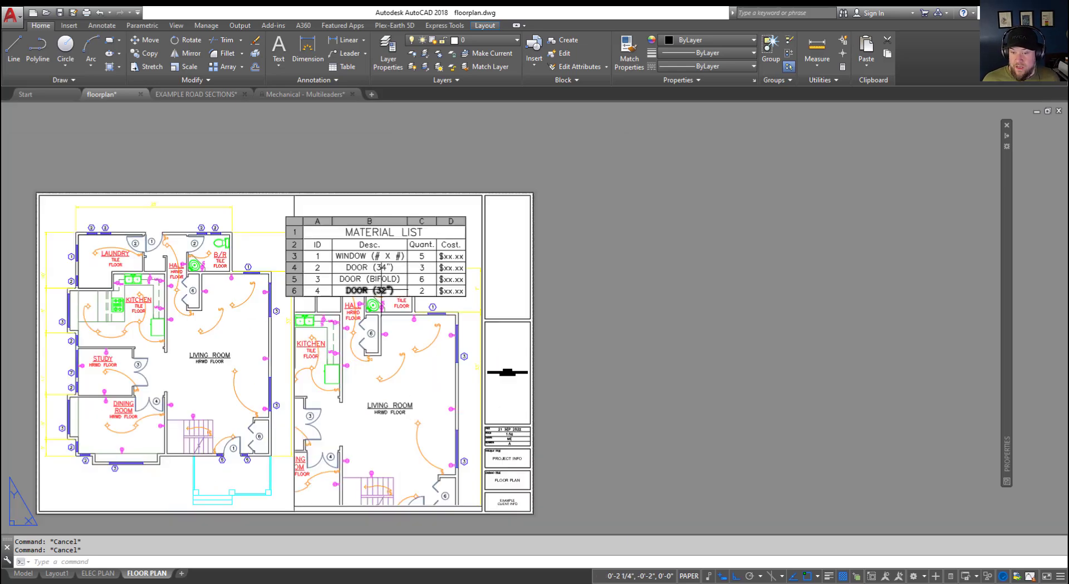